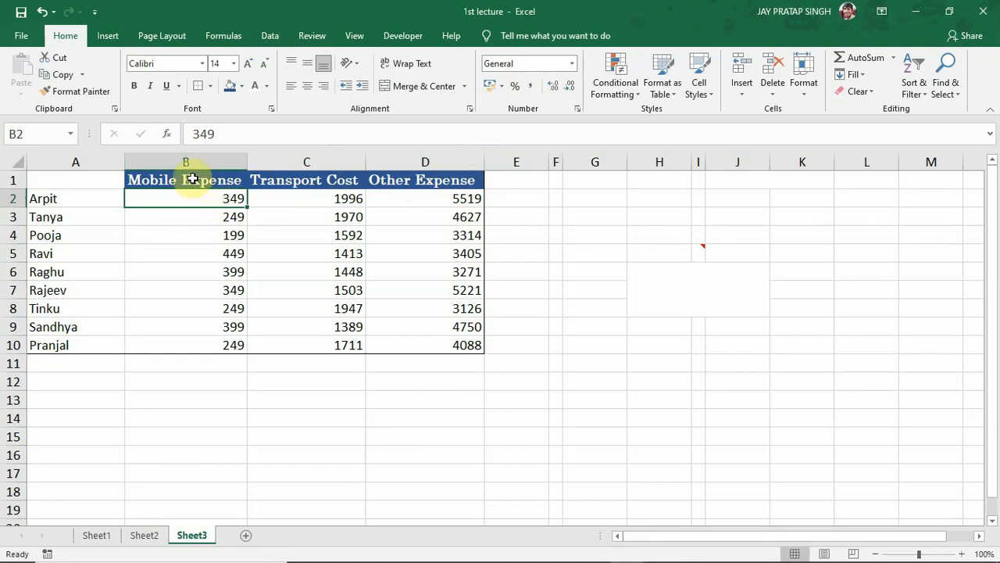
left_click(192, 179)
left_click(280, 181)
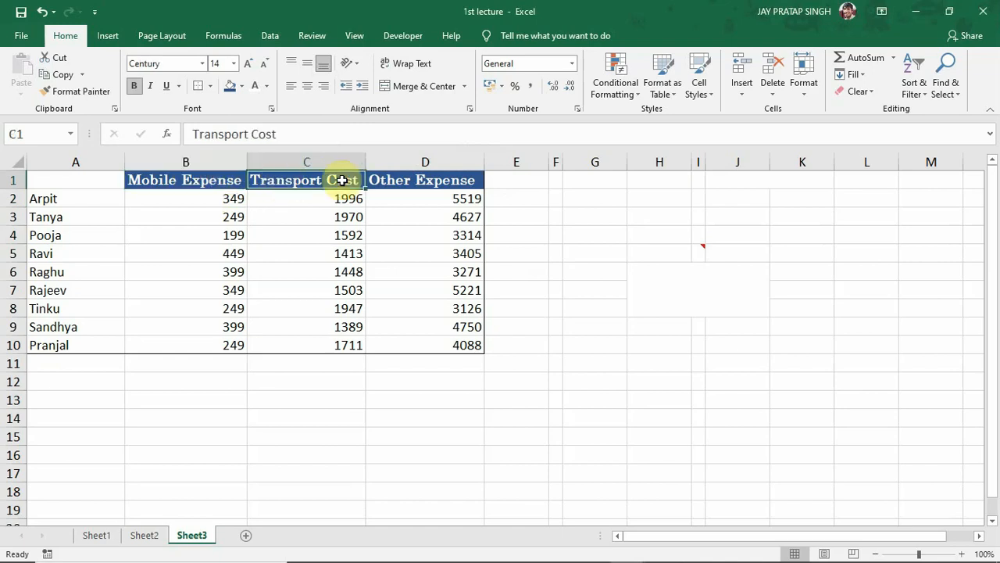
left_click(398, 182)
left_click_drag(192, 198, 418, 308)
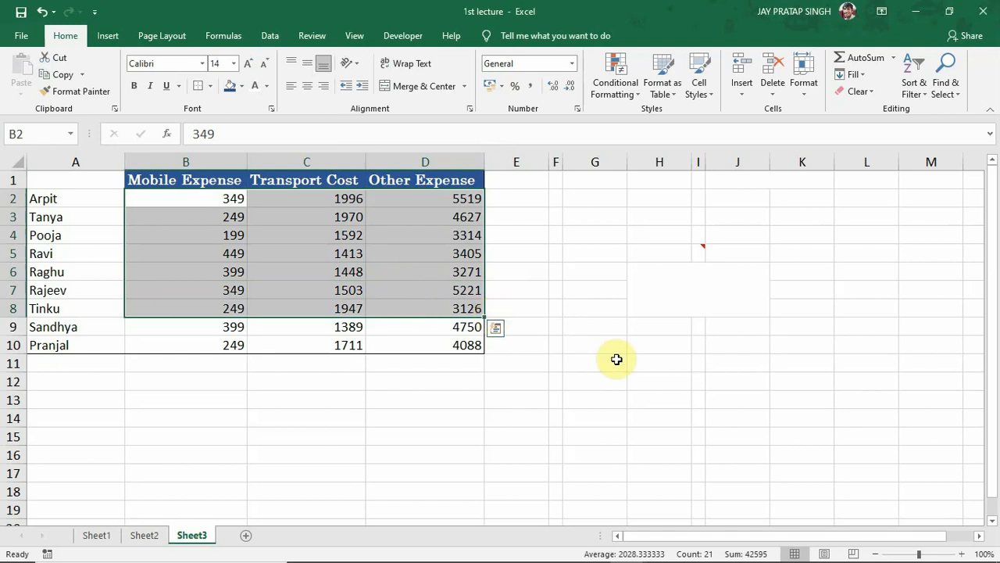
left_click(993, 522)
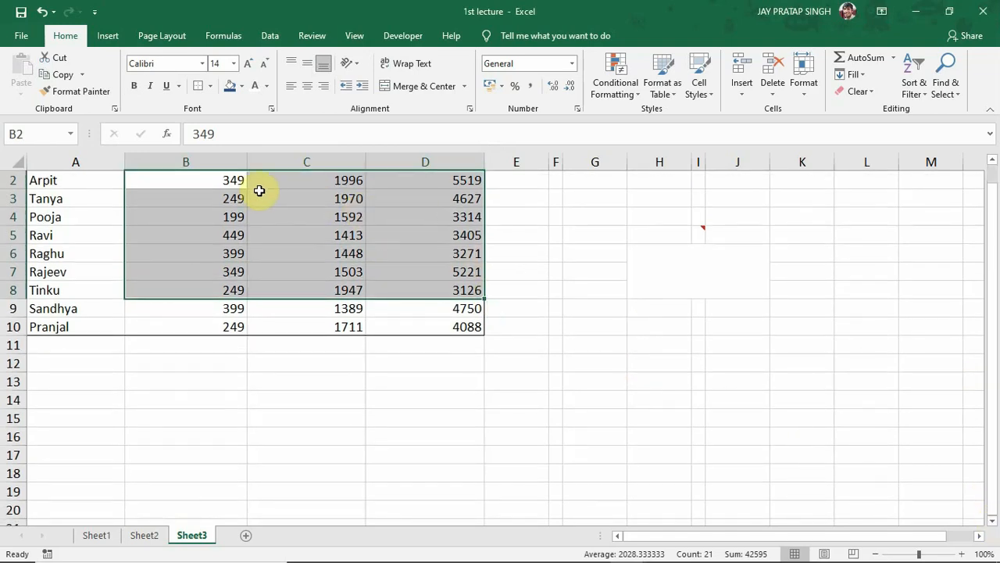
left_click(188, 176)
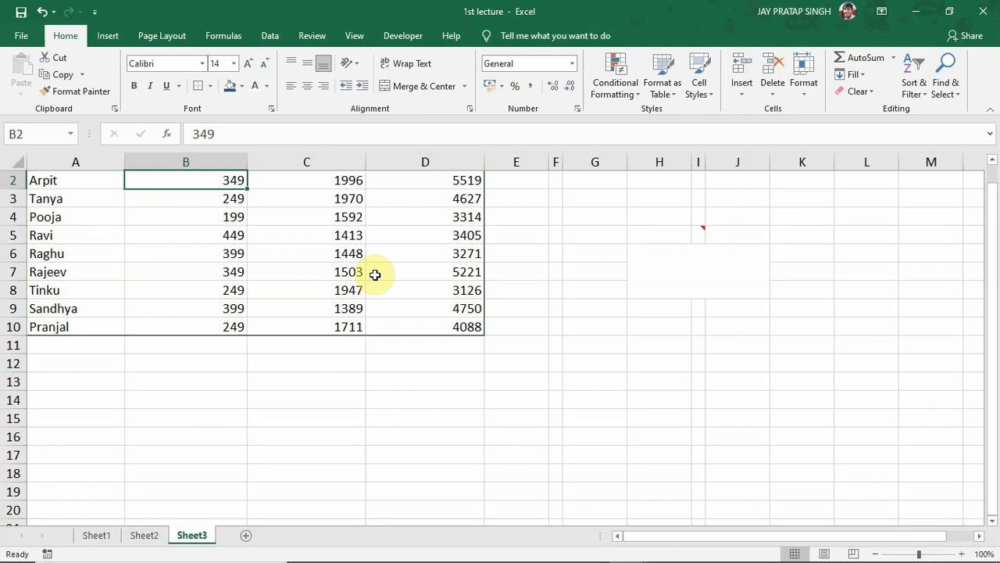
left_click(992, 177)
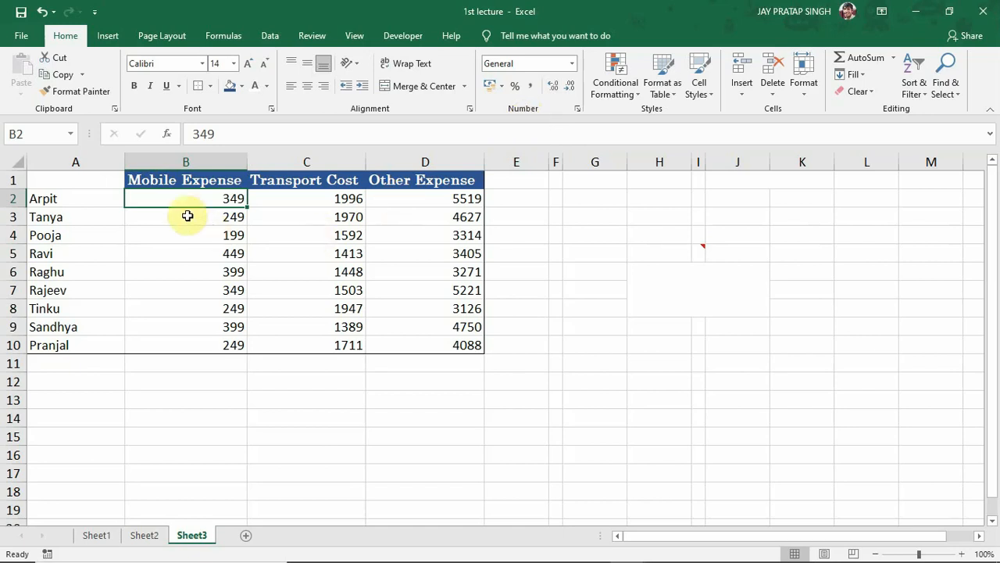
Try the rupee Accounting format on the expense amounts in B2:D10 and undo it
left_click_drag(165, 195, 460, 354)
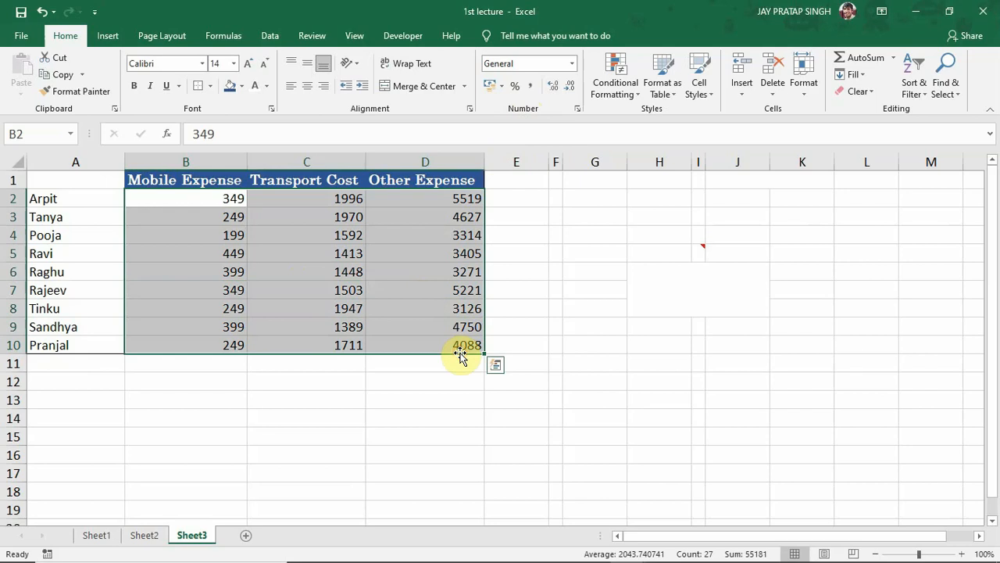
left_click(491, 90)
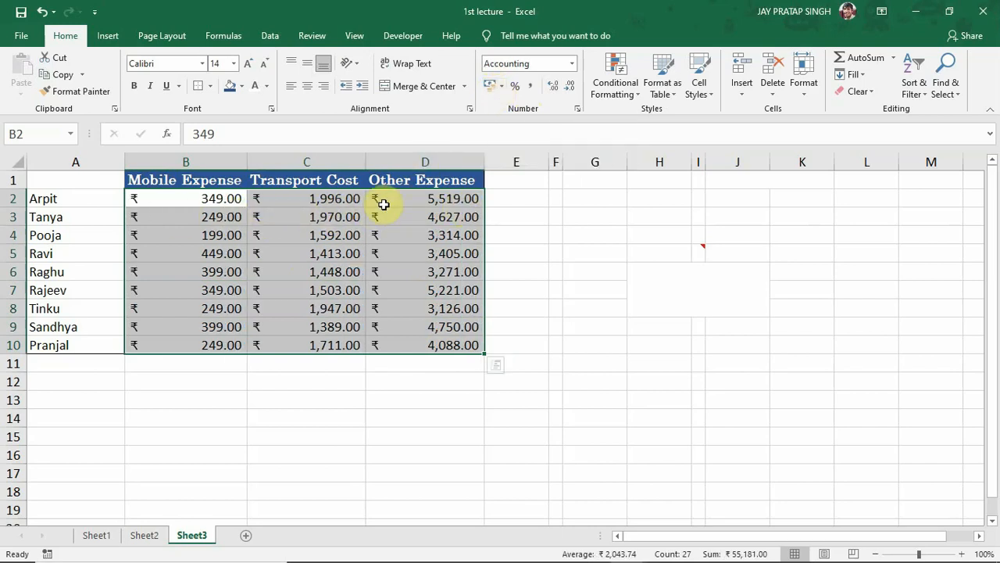
key("ctrl+z")
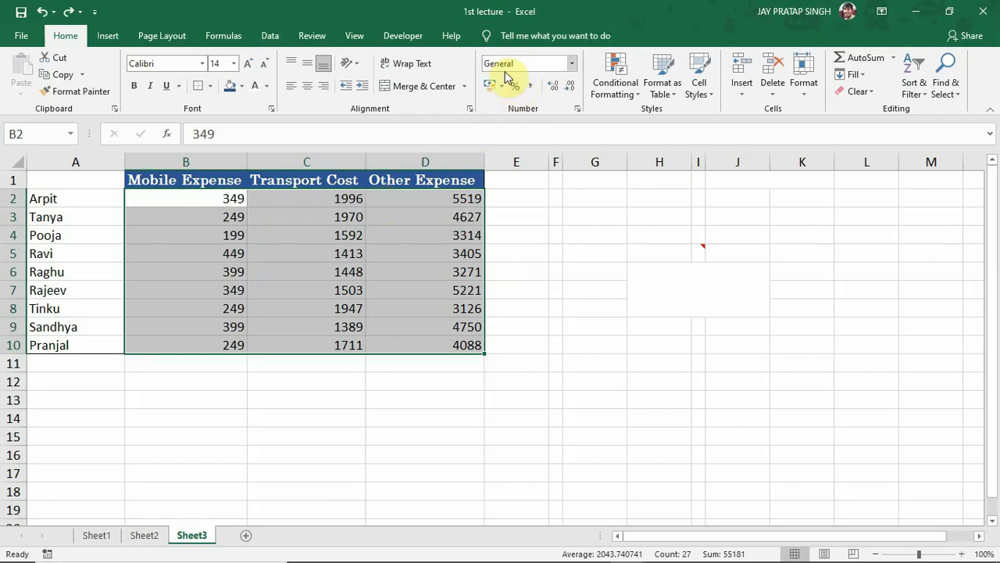
Apply the Currency number format to the expense amounts in B2:D10
left_click(574, 64)
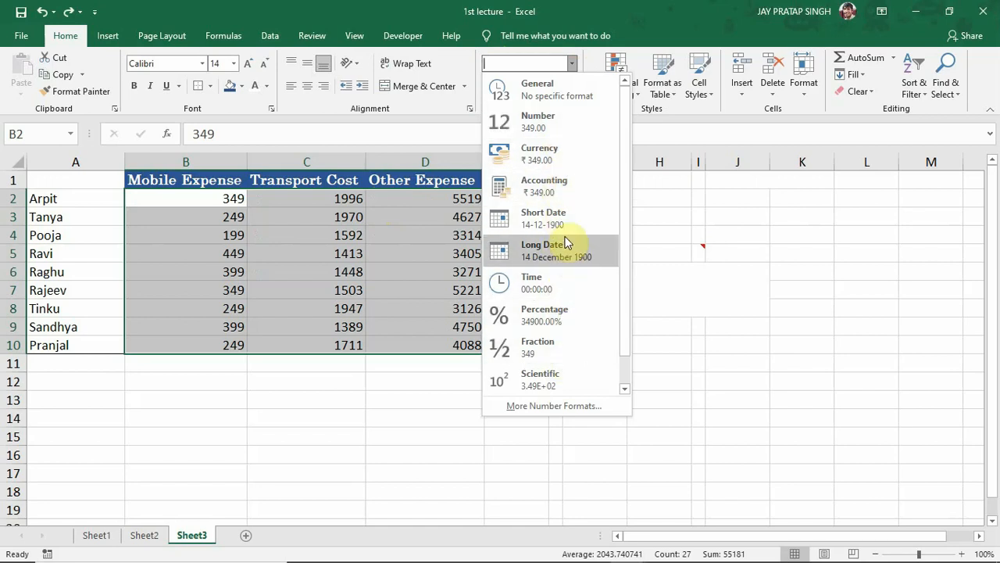
left_click(572, 65)
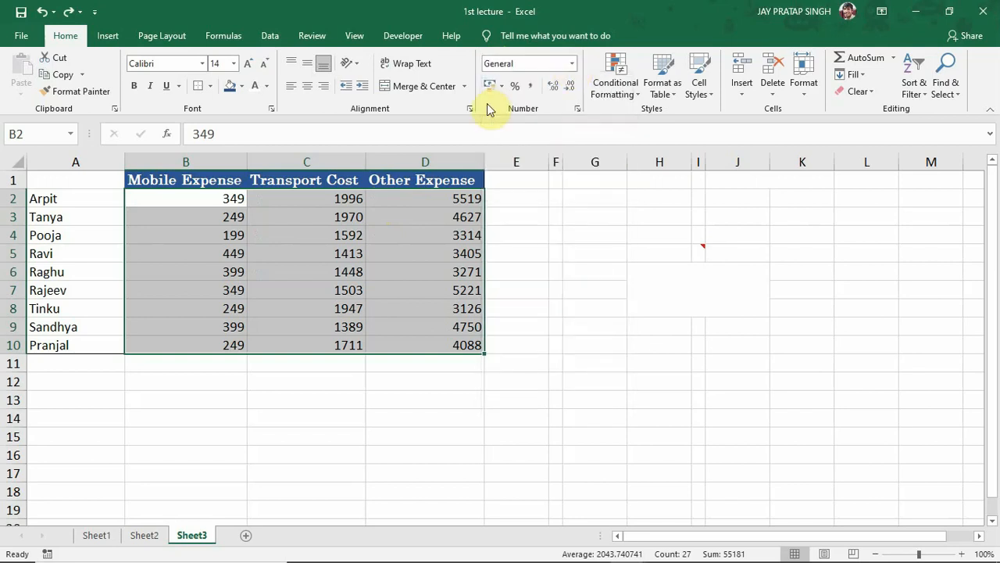
left_click(574, 64)
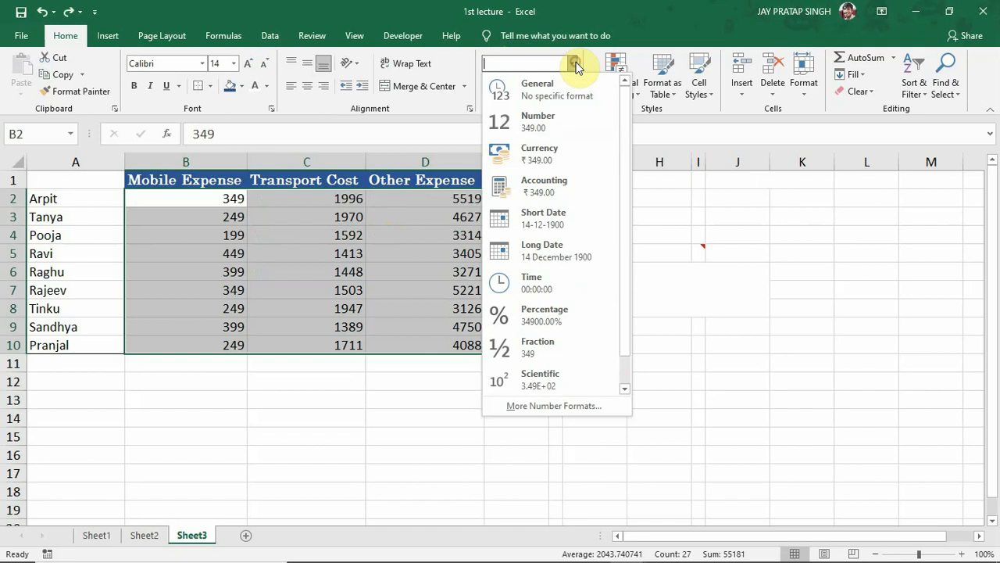
left_click(550, 153)
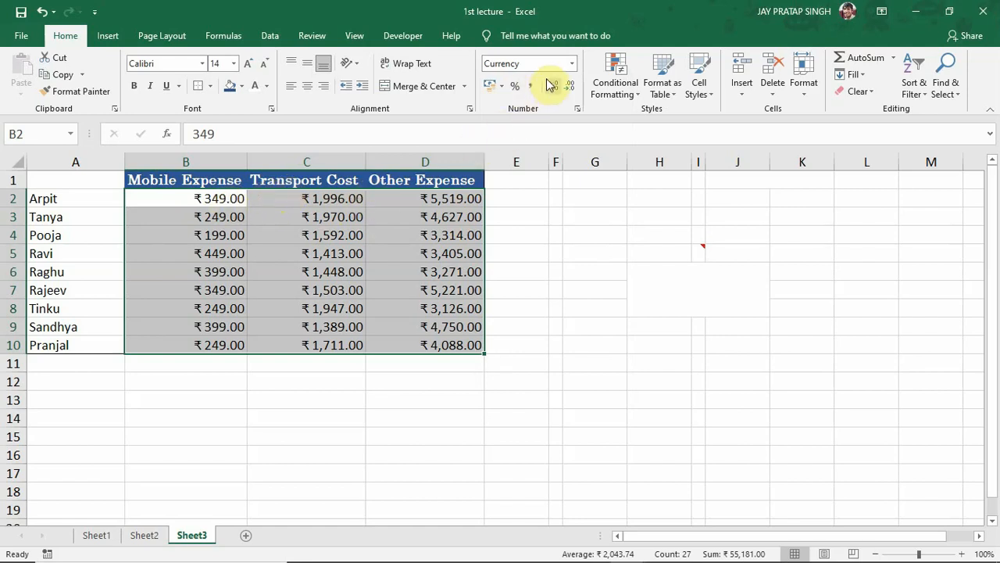
Format the expense amounts in B2:D10 as Percentage, and return them to Currency
left_click(572, 64)
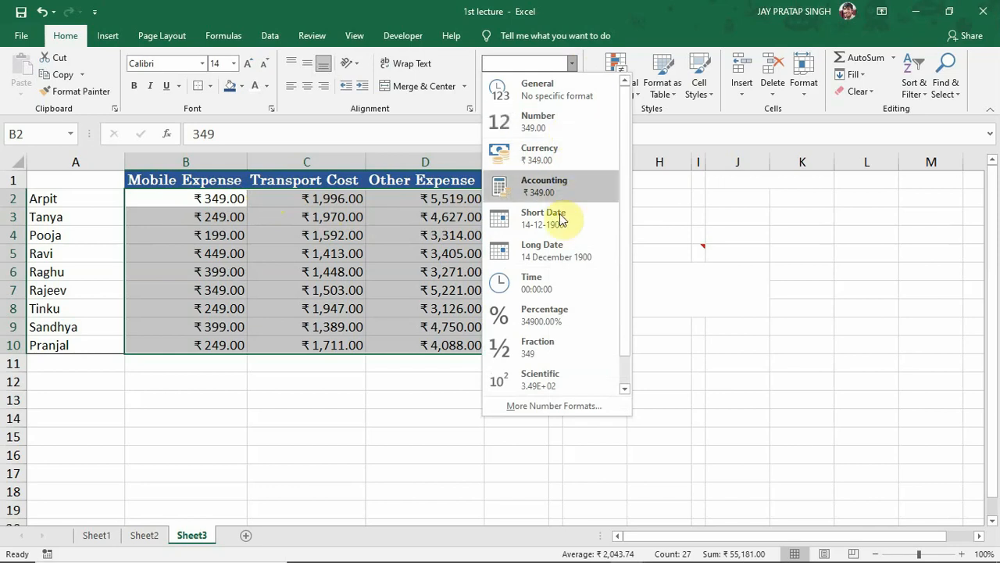
left_click(573, 317)
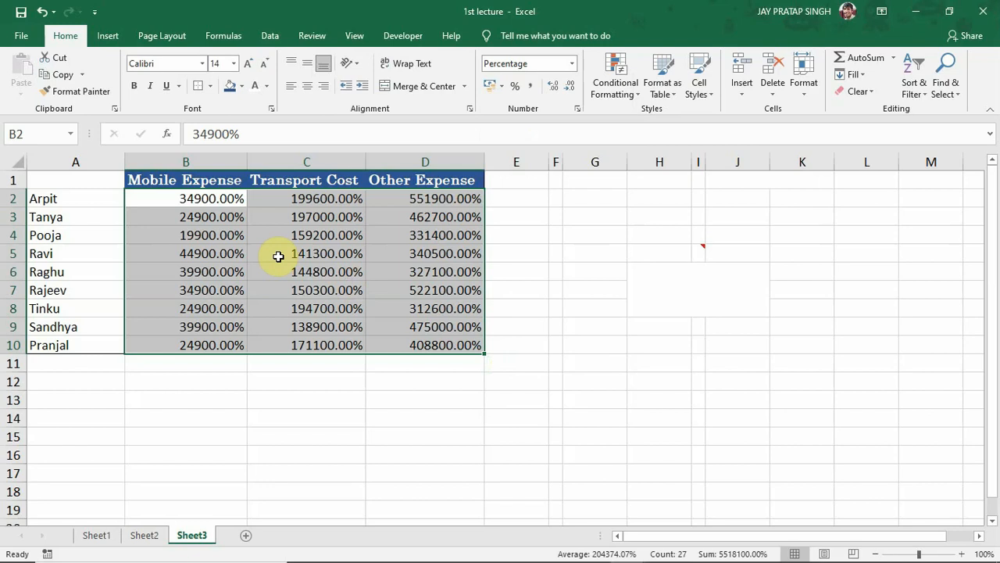
left_click(572, 64)
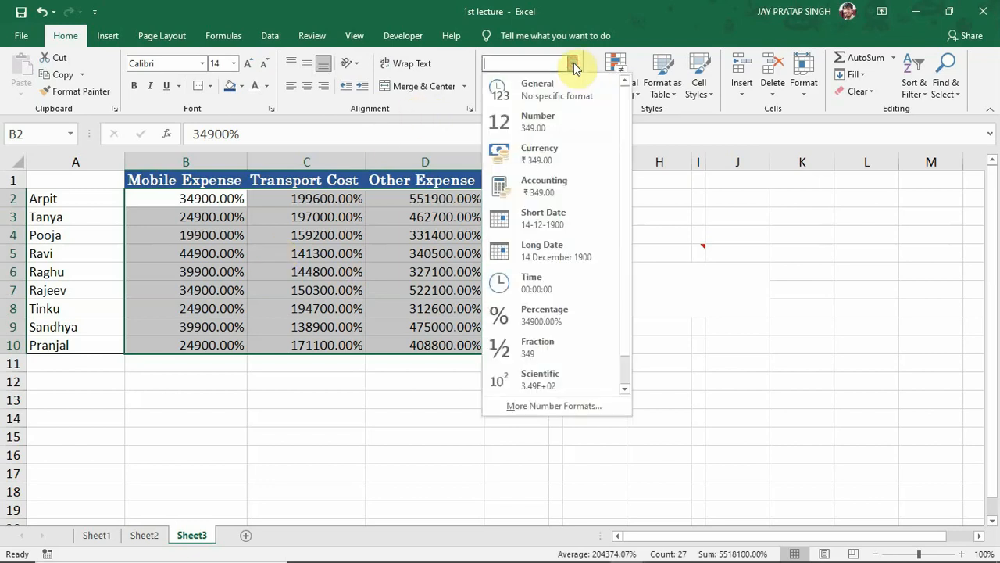
left_click(543, 157)
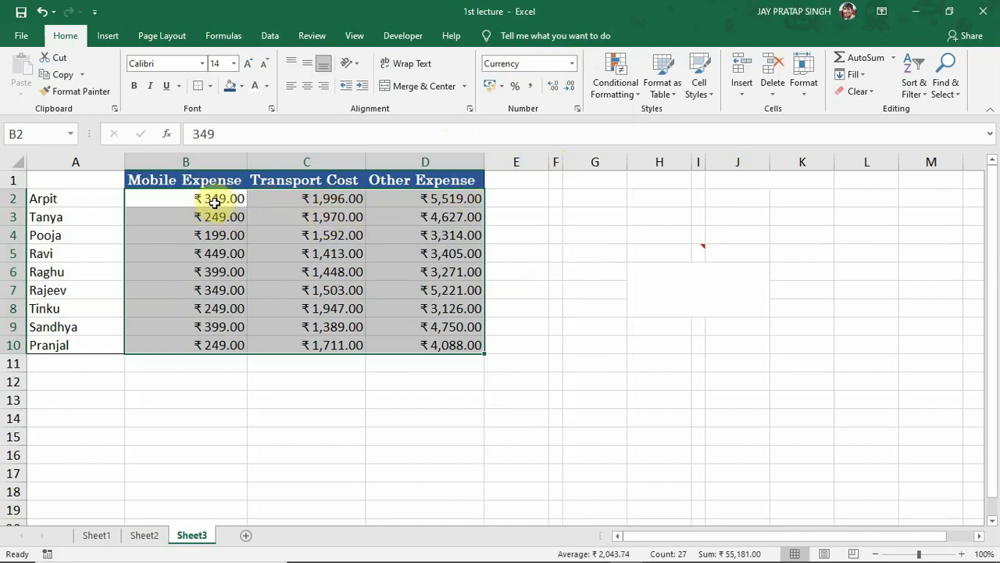
Reset B2:D10 to the General format and apply the rupee Accounting format with no decimal places
left_click(571, 64)
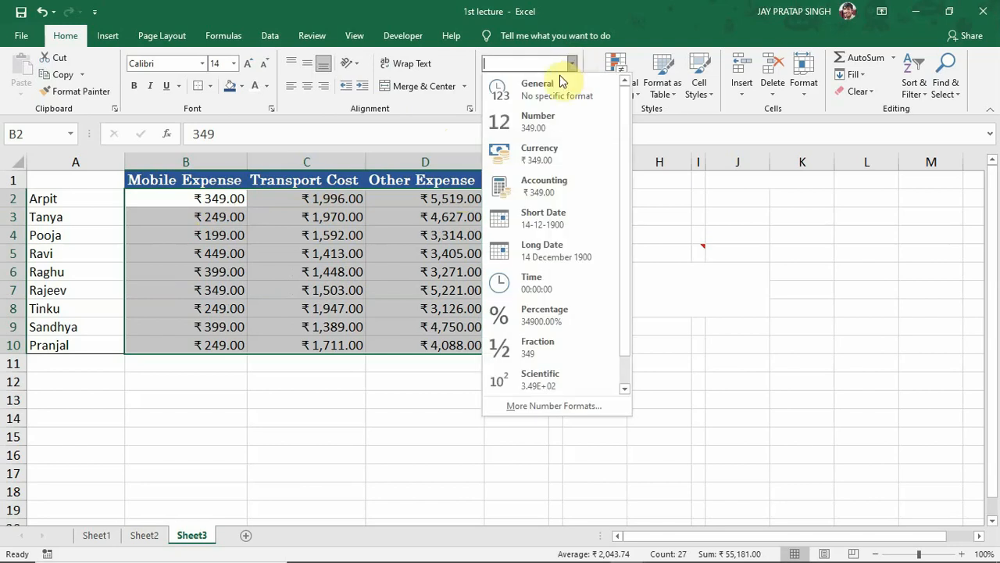
left_click(549, 83)
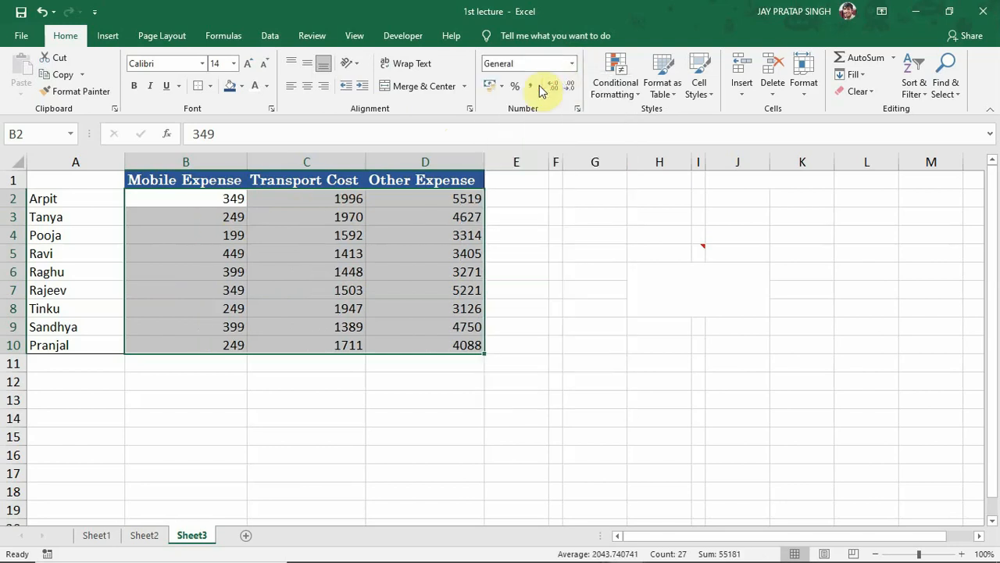
left_click(490, 85)
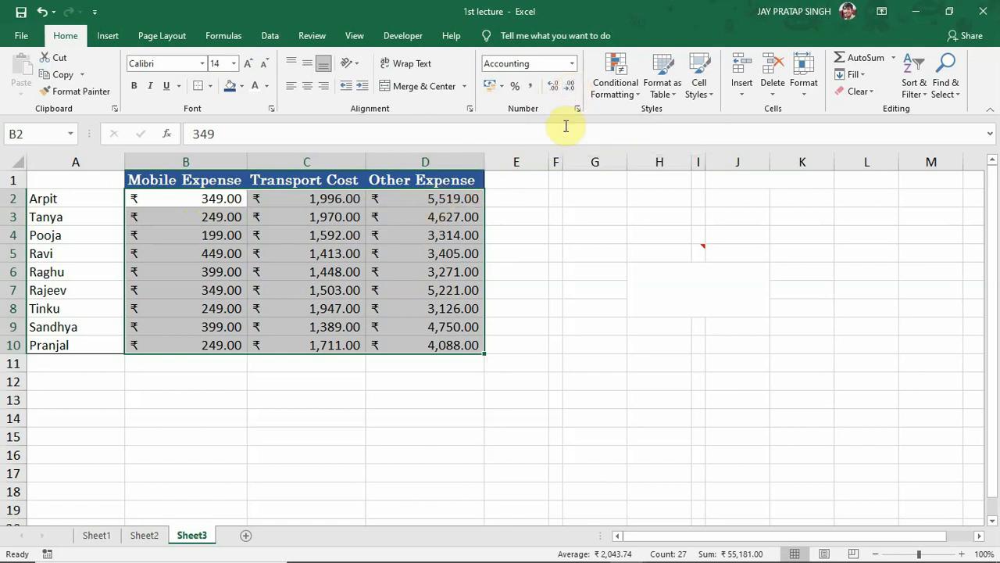
left_click(570, 86)
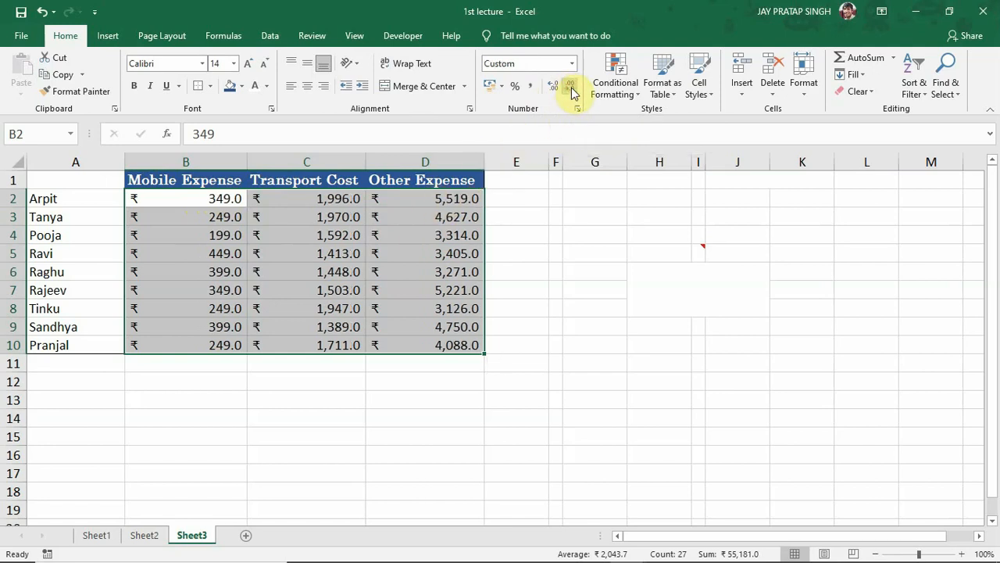
left_click(571, 87)
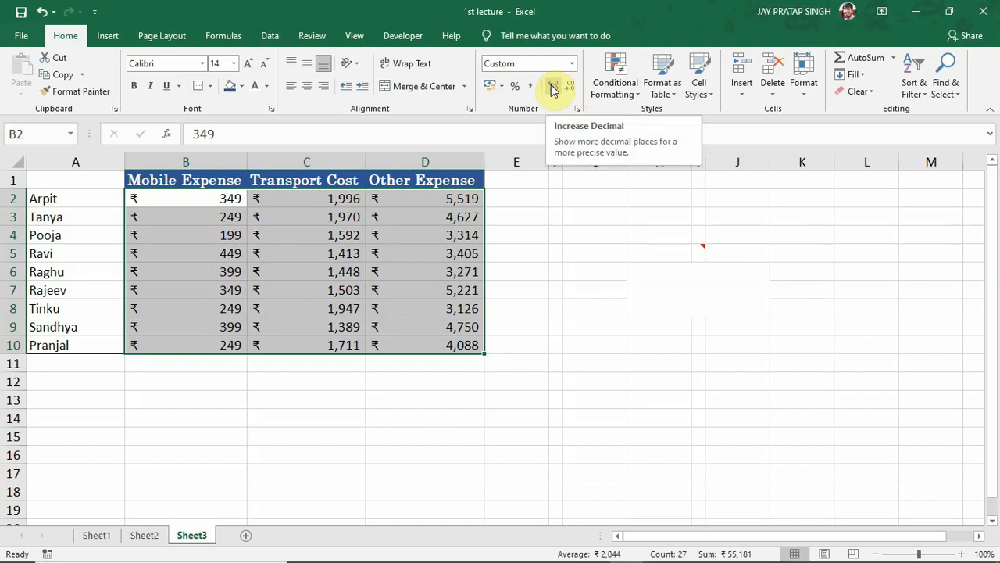
Increase the expense amounts in B2:D10 to four decimal places
left_click(552, 88)
left_click(552, 87)
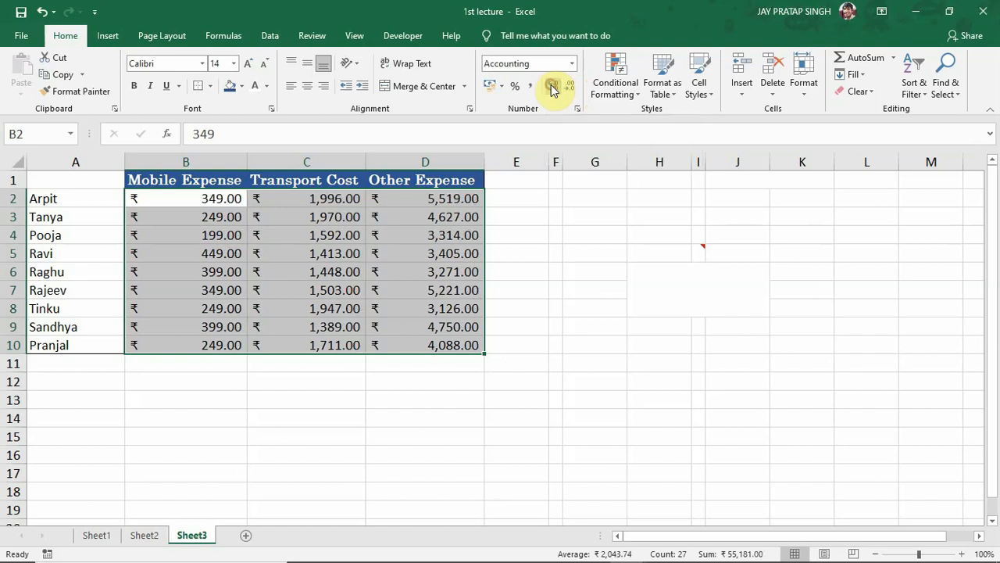
left_click(551, 87)
left_click(552, 87)
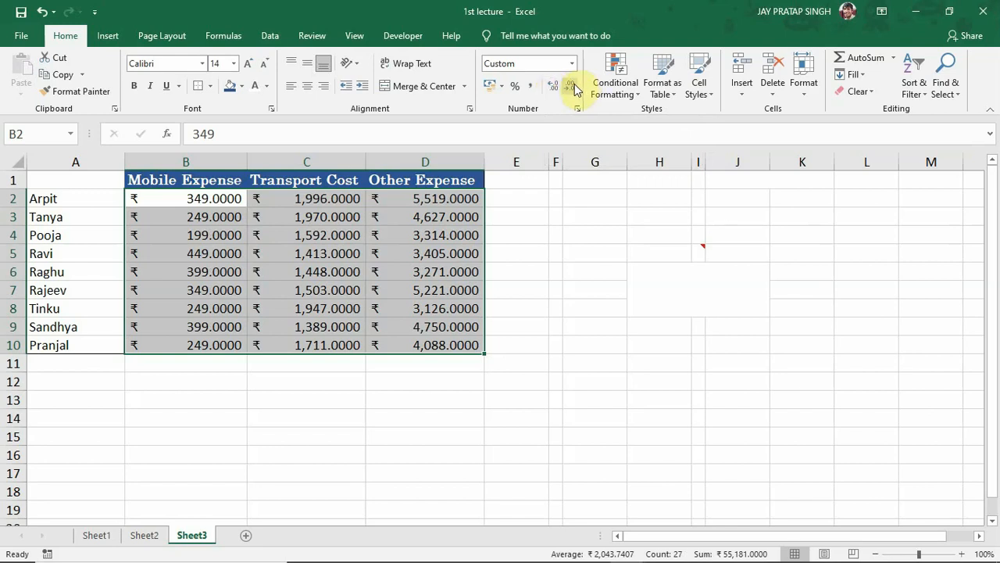
Reduce the expense amounts in B2:D10 to zero decimal places
left_click(572, 86)
left_click(572, 86)
left_click(572, 86)
left_click(572, 86)
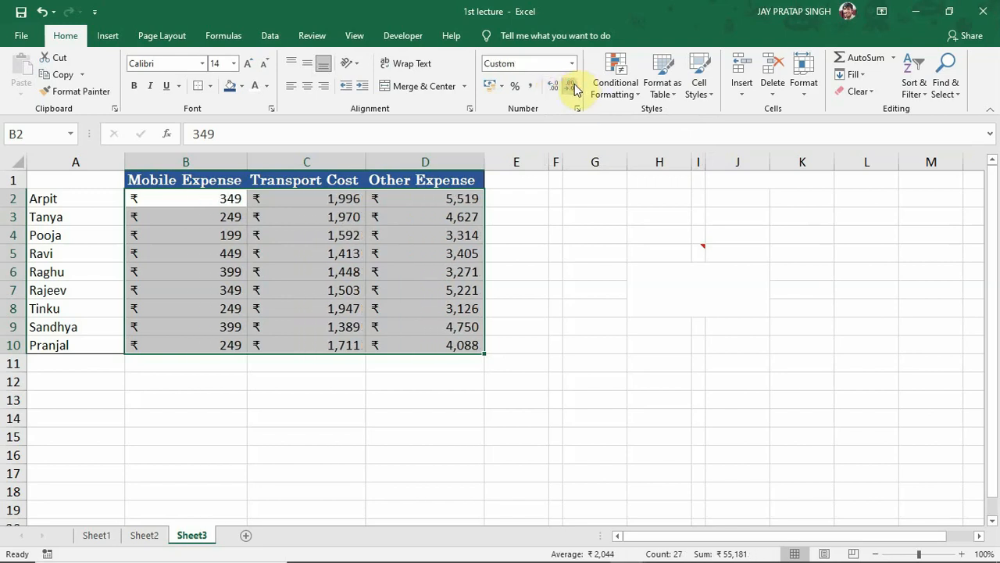
Set only the first Other Expense amount, cell D2, to the General number format
left_click(438, 201)
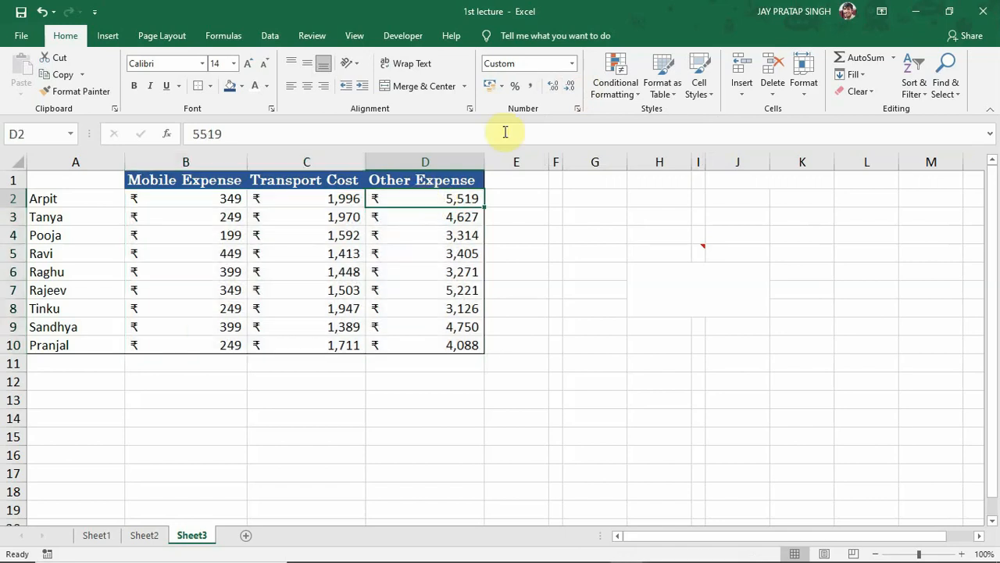
left_click(572, 63)
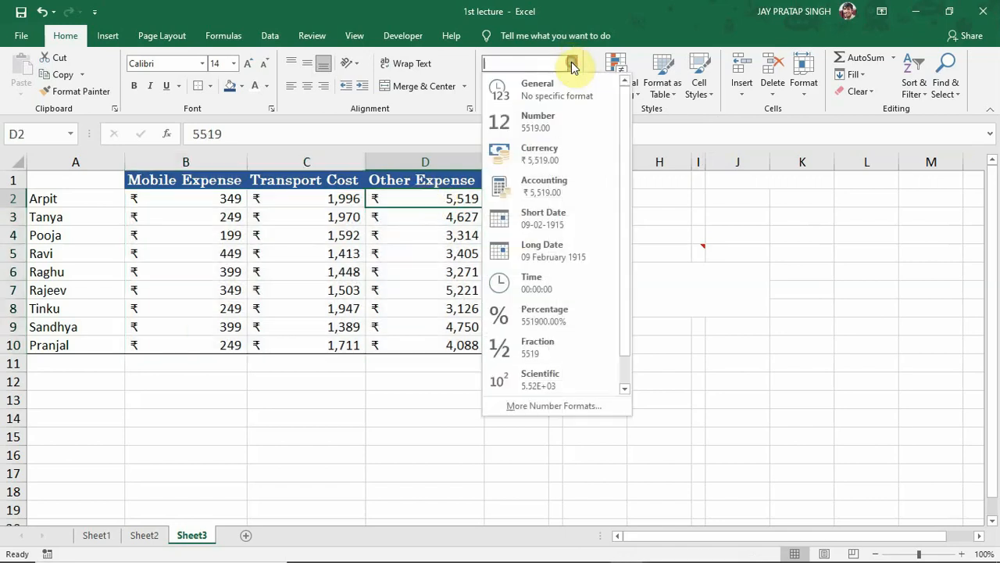
left_click(539, 90)
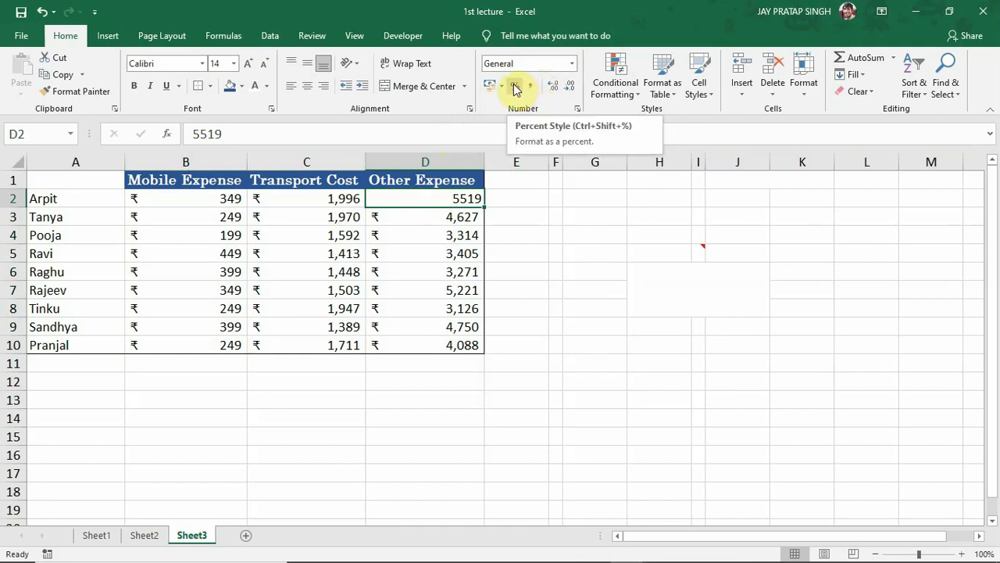
Apply the Percent style to cell D2, and switch it to the Currency format
left_click(515, 87)
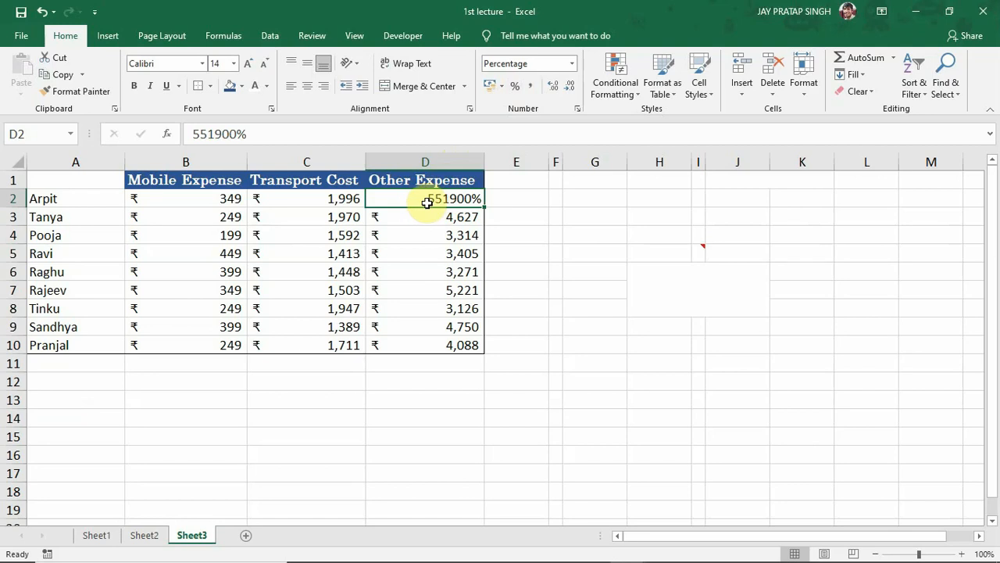
left_click(571, 64)
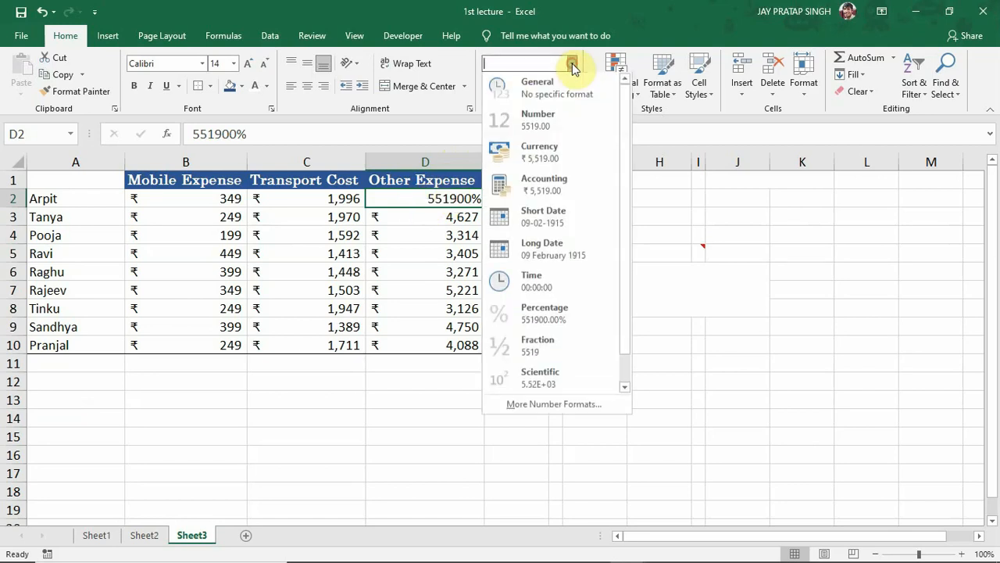
left_click(545, 162)
Reset all expense amounts in B2:D10 to the General number format
left_click_drag(169, 200, 457, 336)
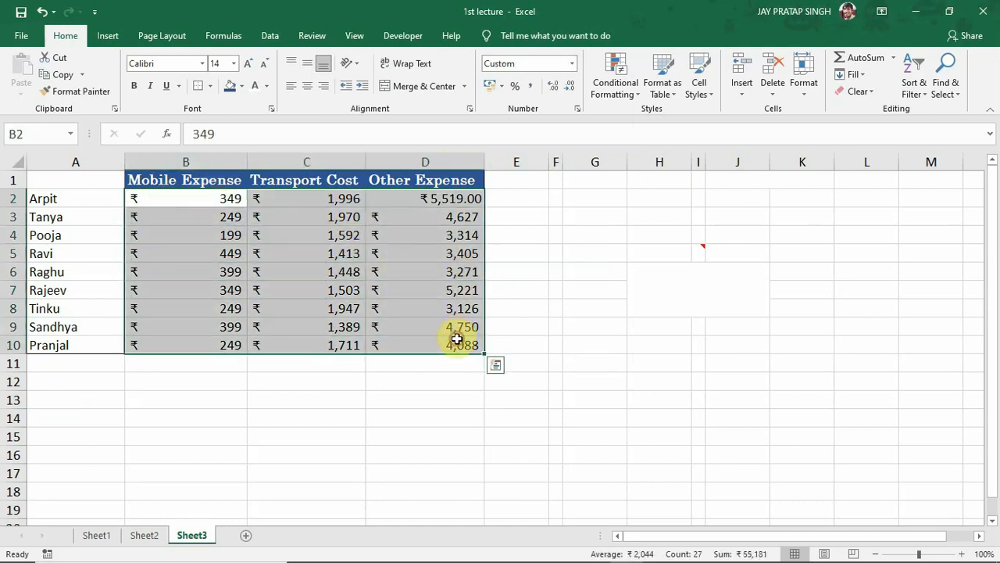
left_click(572, 66)
left_click(558, 86)
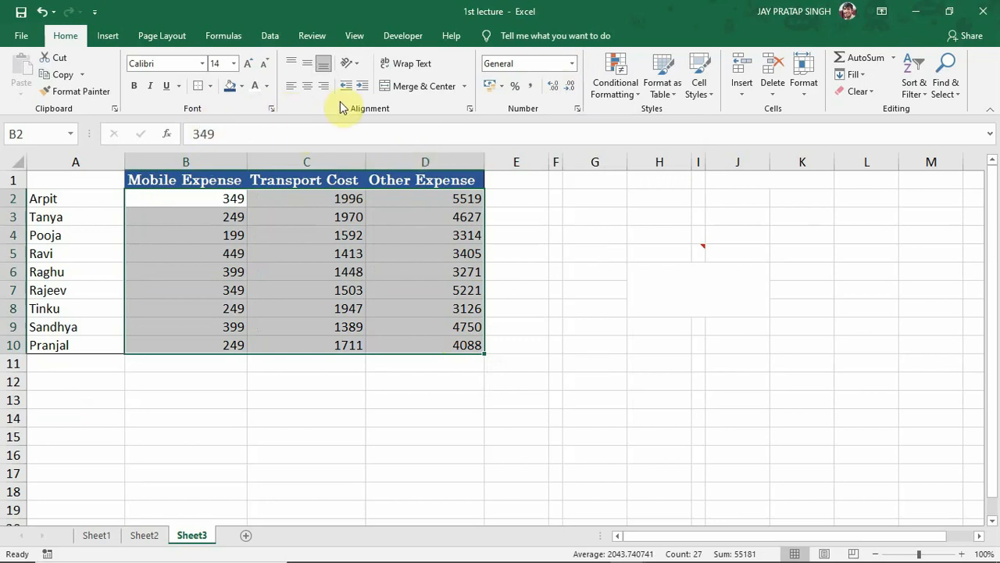
Preview the Number format for B2:D10 in Format Cells with more decimal places and with 0, and cancel the dialog
left_click(579, 110)
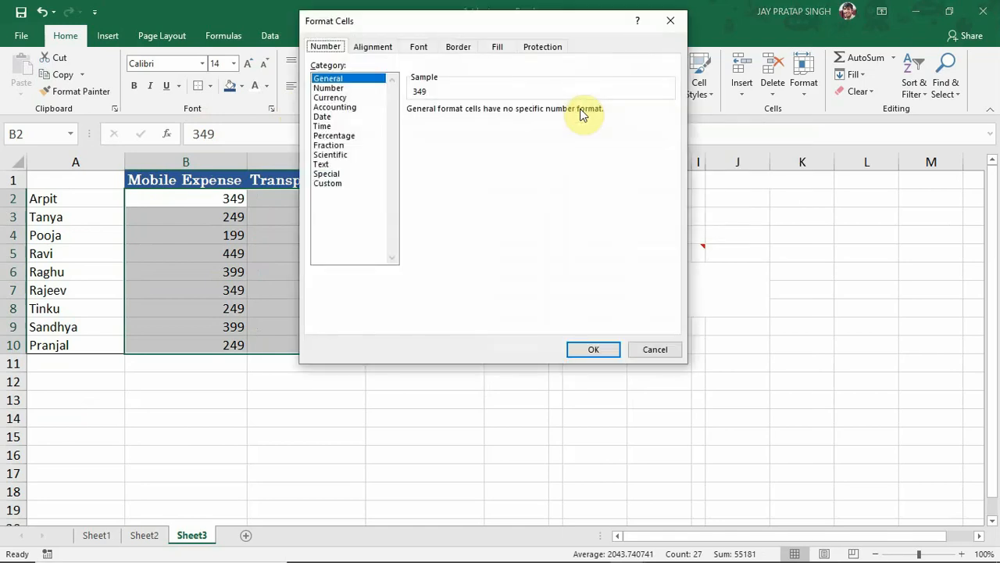
left_click(661, 352)
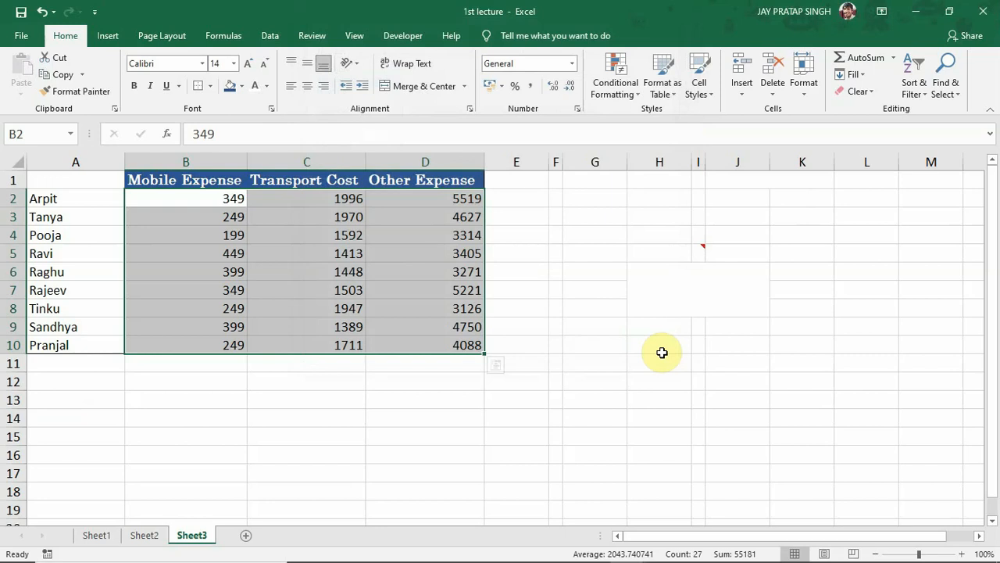
key("ctrl+1")
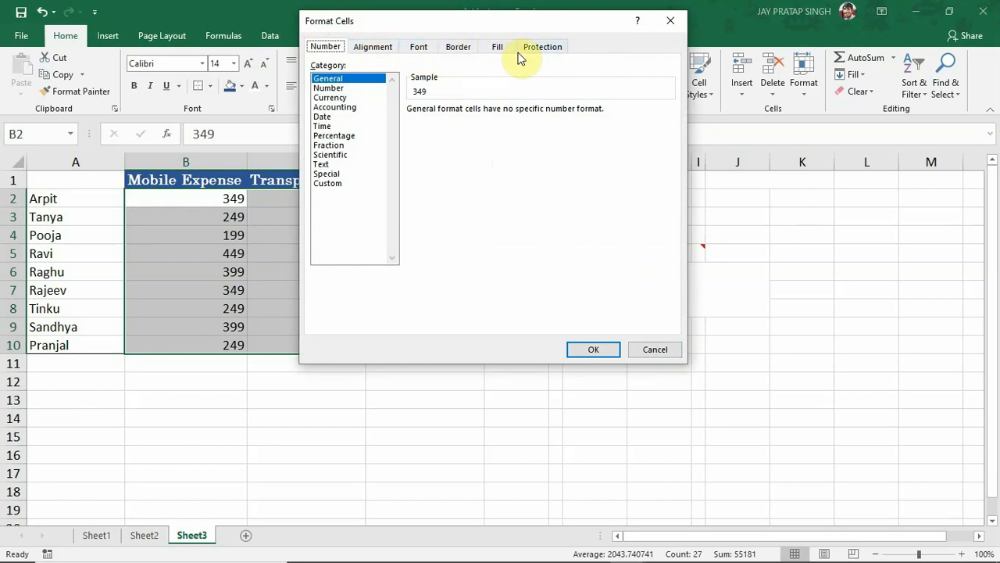
left_click(354, 79)
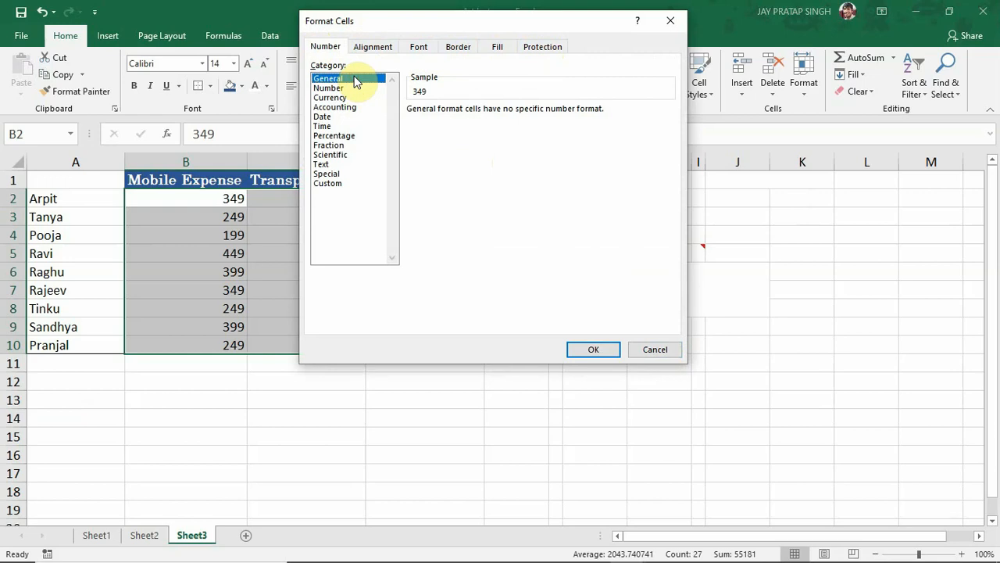
left_click(353, 89)
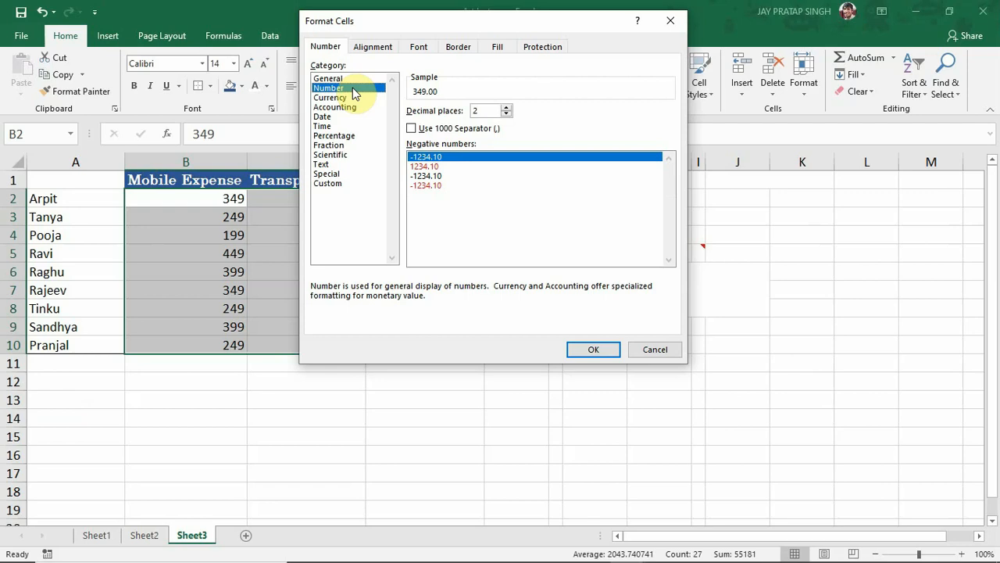
left_click(507, 107)
left_click(507, 109)
left_click(507, 109)
left_click(507, 109)
left_click(507, 109)
left_click(507, 115)
left_click(508, 115)
left_click(507, 115)
left_click(508, 115)
left_click(507, 115)
left_click(507, 114)
left_click(507, 115)
left_click(660, 348)
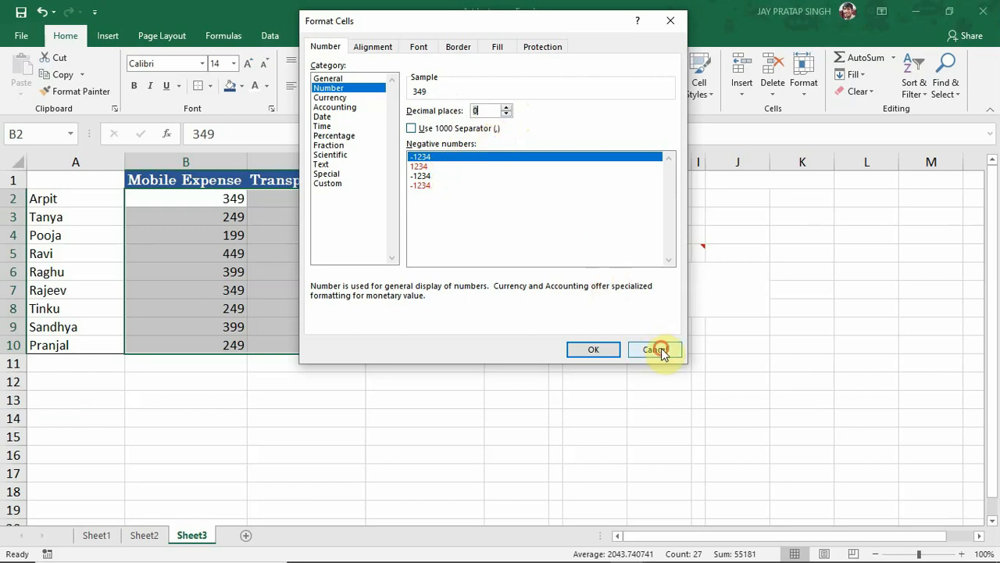
Enter the number 563776758 in cell J2
left_click(726, 198)
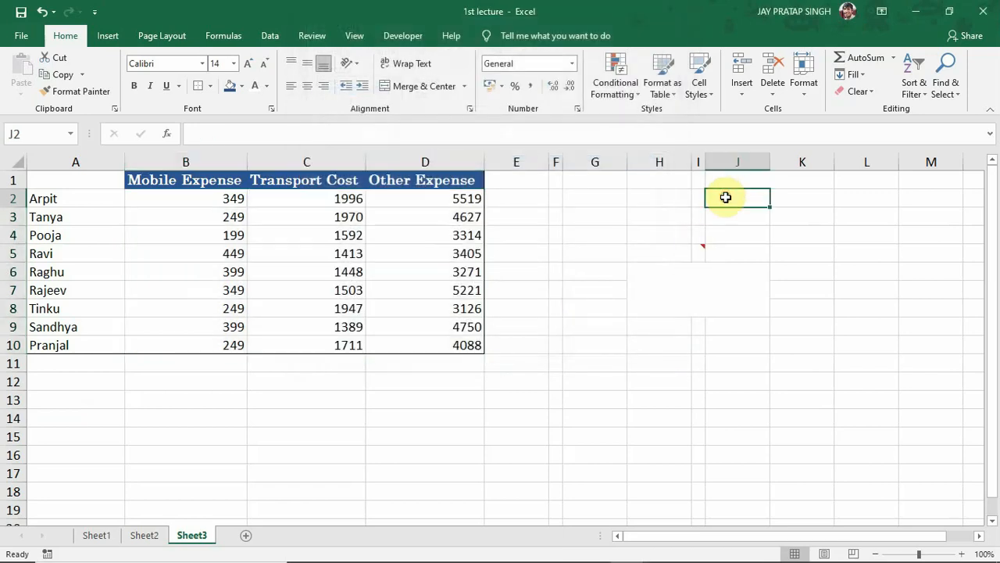
type("563776758")
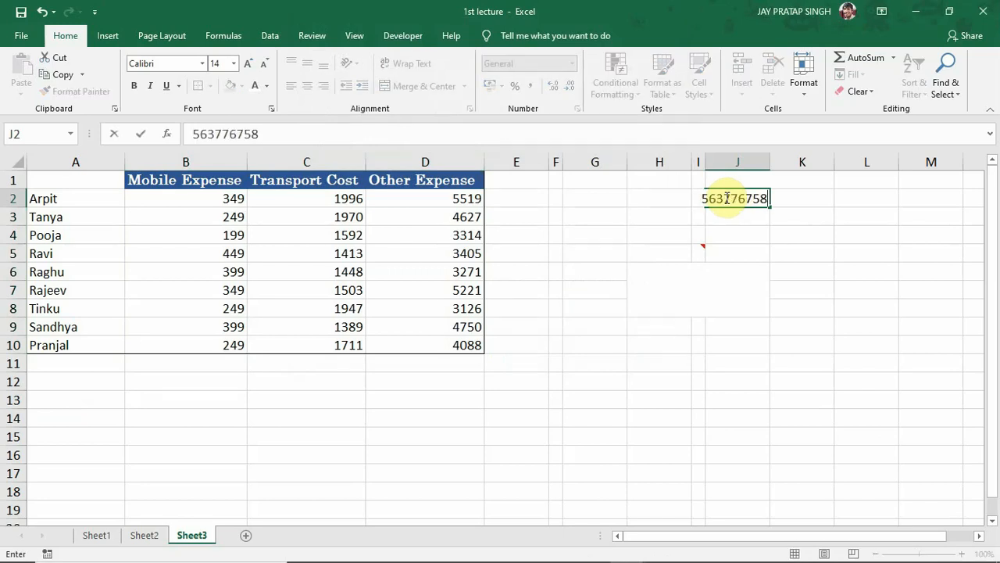
key("Return")
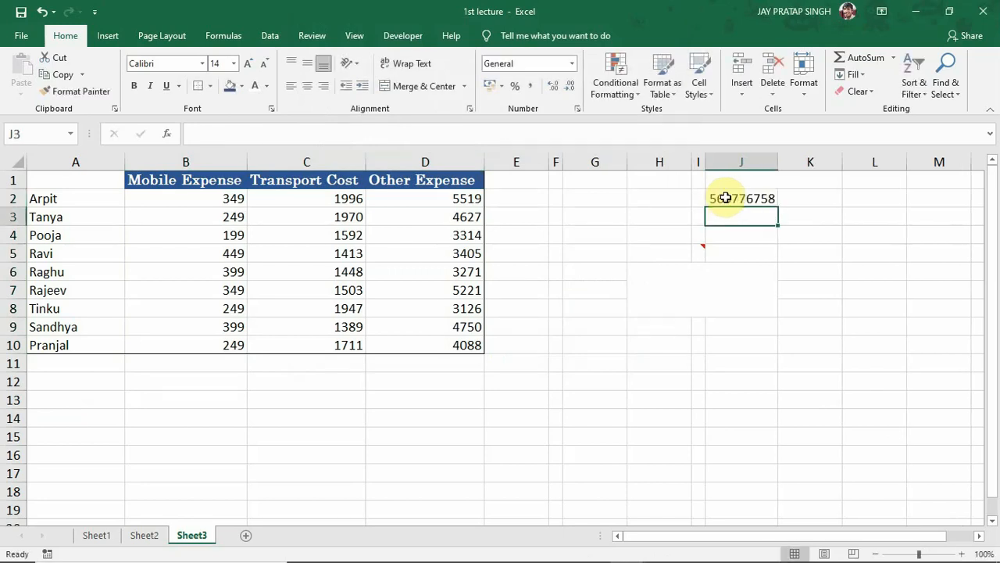
Format cell J2 as Number with 0 decimal places and the 1000 separator
left_click(726, 197)
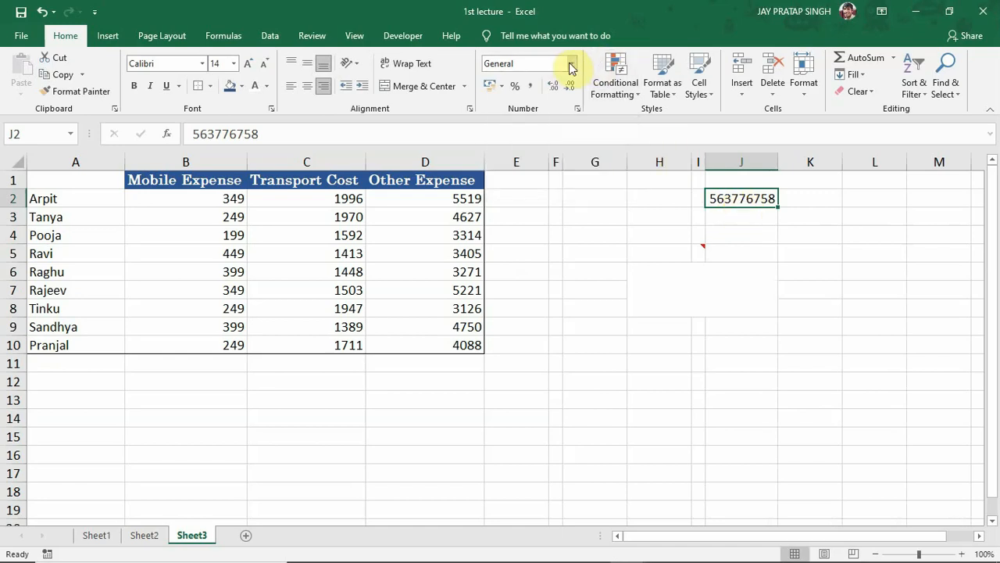
key("ctrl+1")
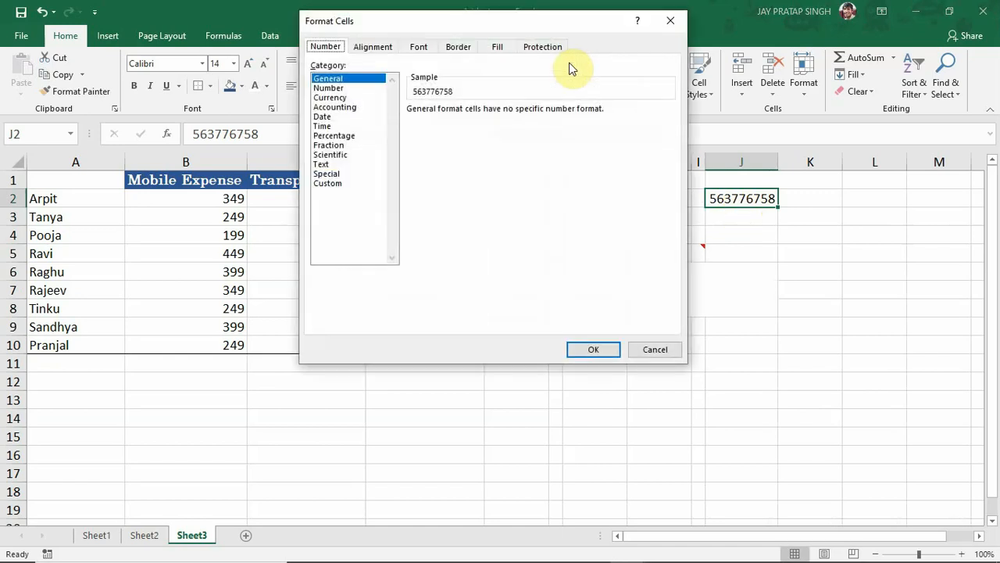
left_click(328, 88)
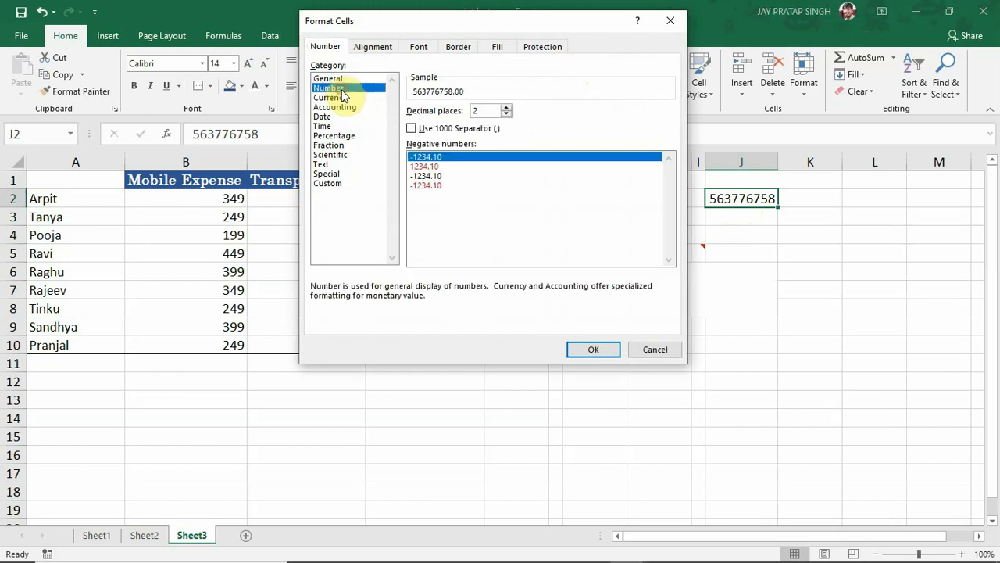
left_click(506, 115)
left_click(506, 115)
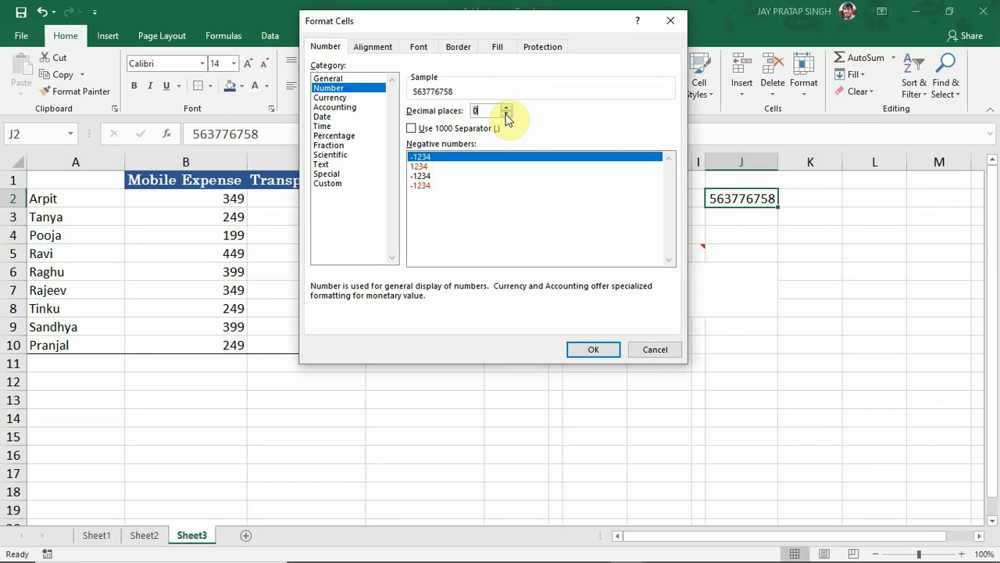
left_click(412, 129)
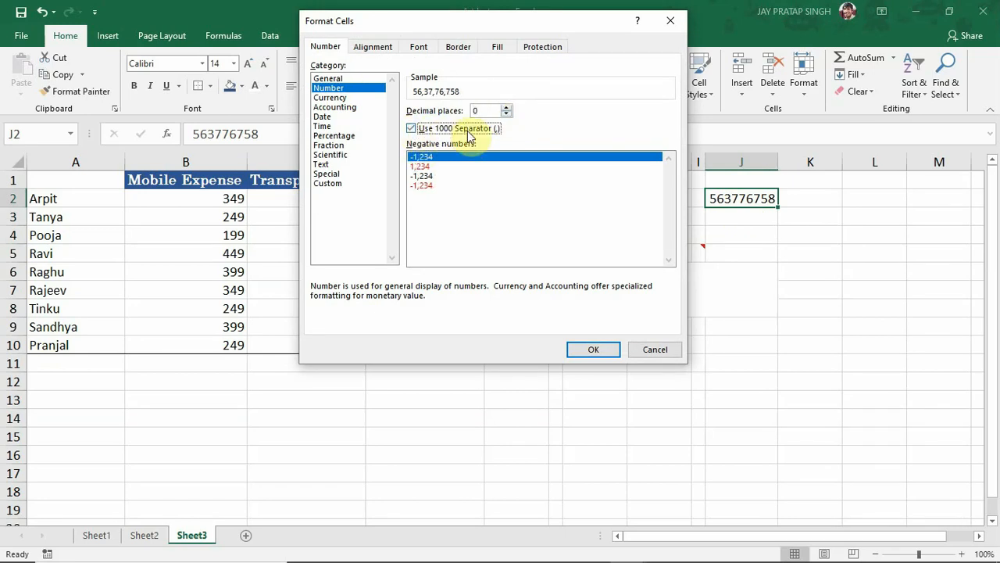
left_click(592, 351)
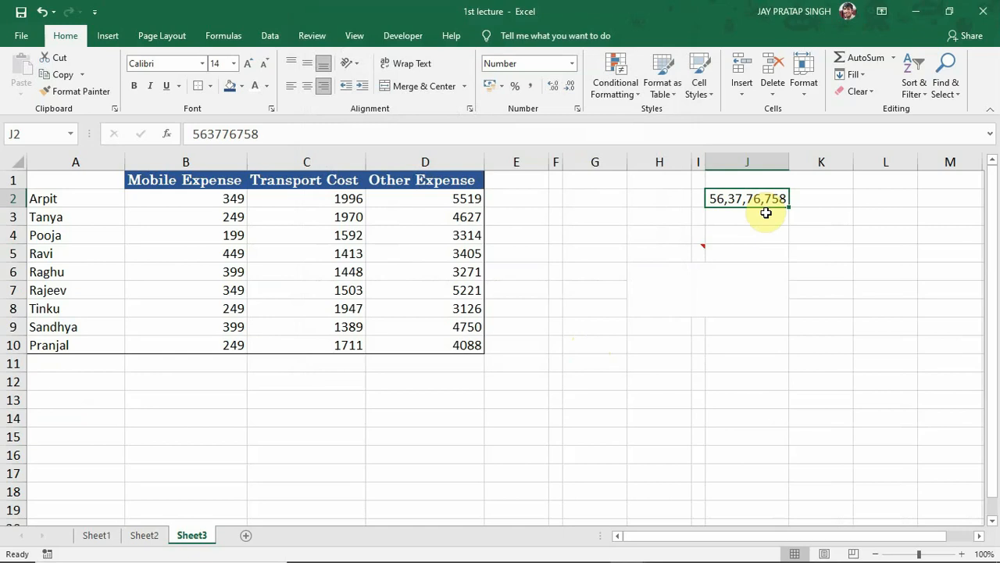
Look at the available number formats and the Currency category options for cell J2, and cancel the dialog
left_click(573, 63)
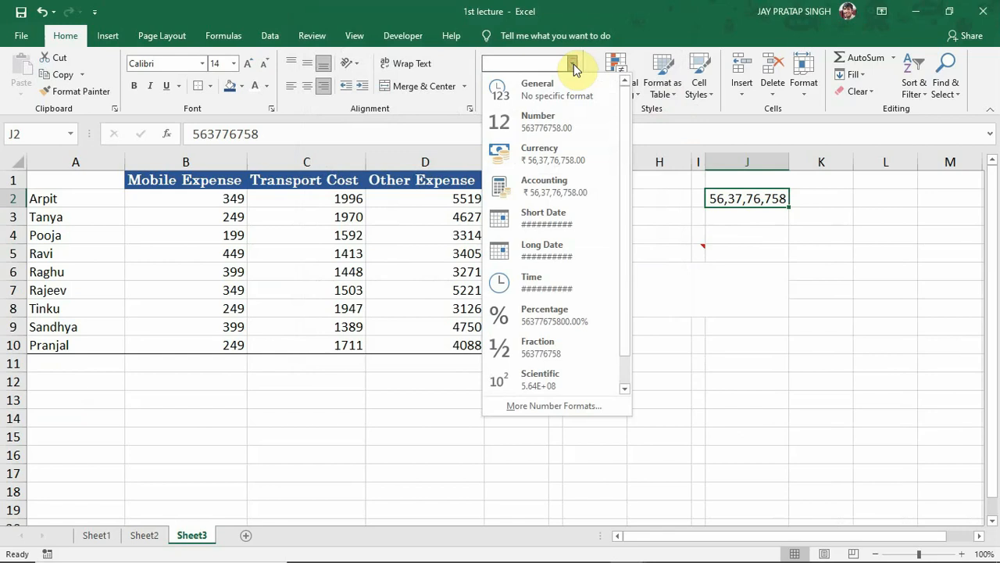
left_click(574, 64)
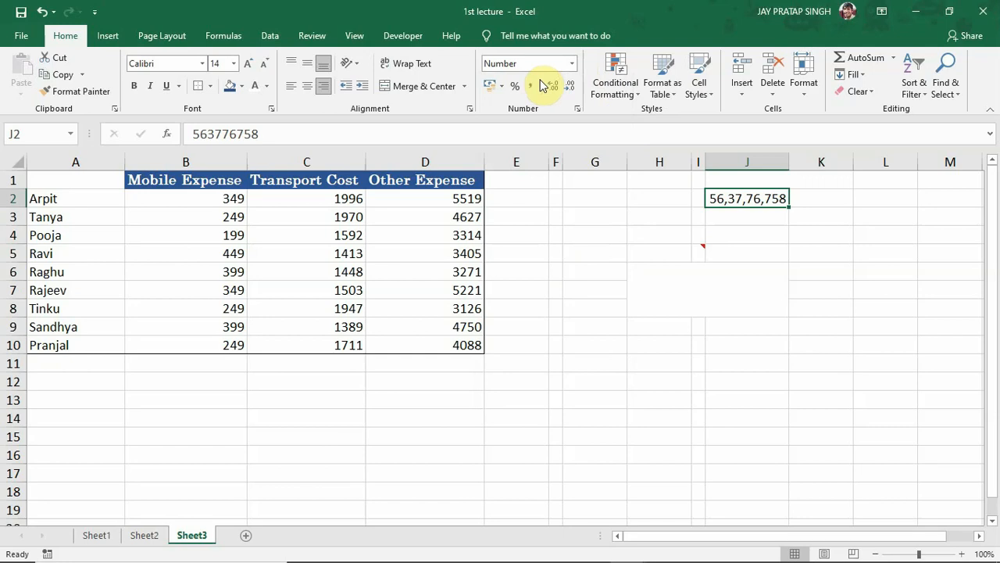
key("ctrl+1")
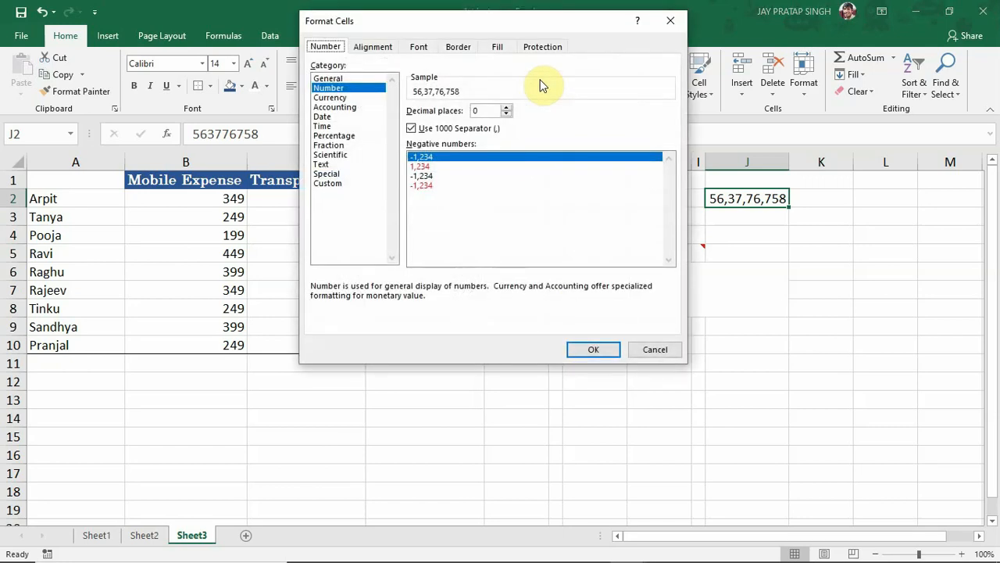
left_click(352, 98)
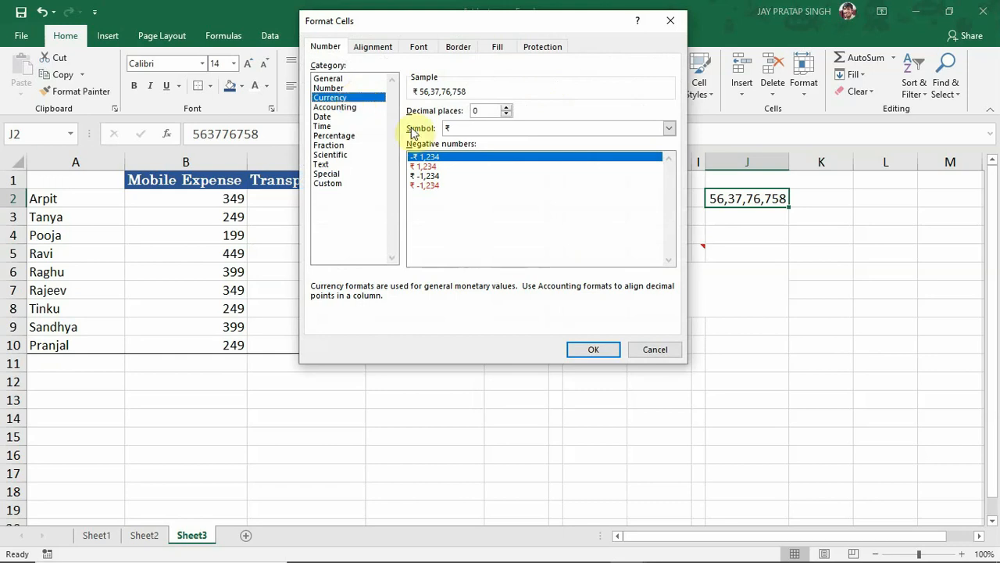
left_click(656, 350)
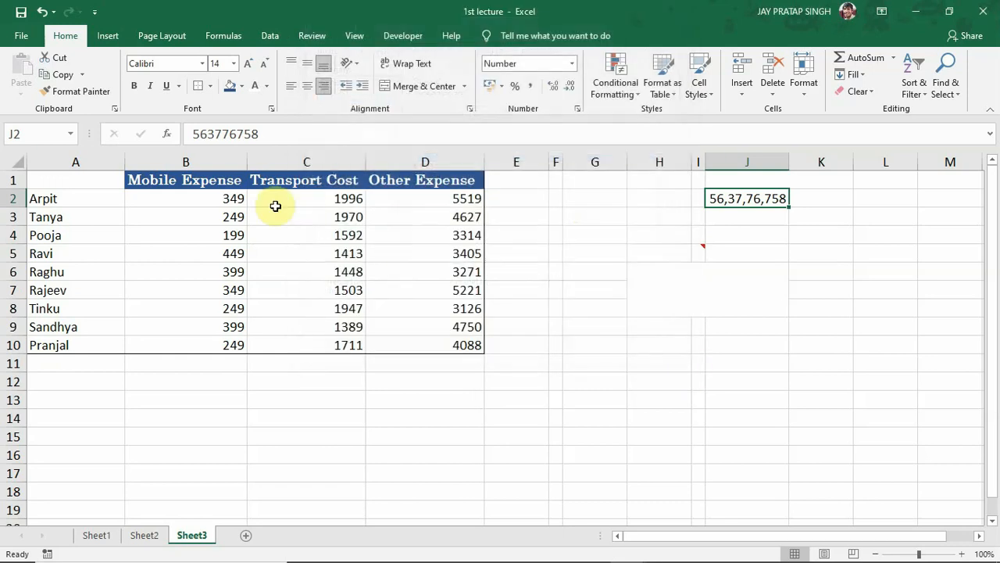
Choose the Currency format for the expense amounts in B2:D10 with the symbol $ English (United States)
left_click(193, 199)
left_click_drag(193, 198, 431, 337)
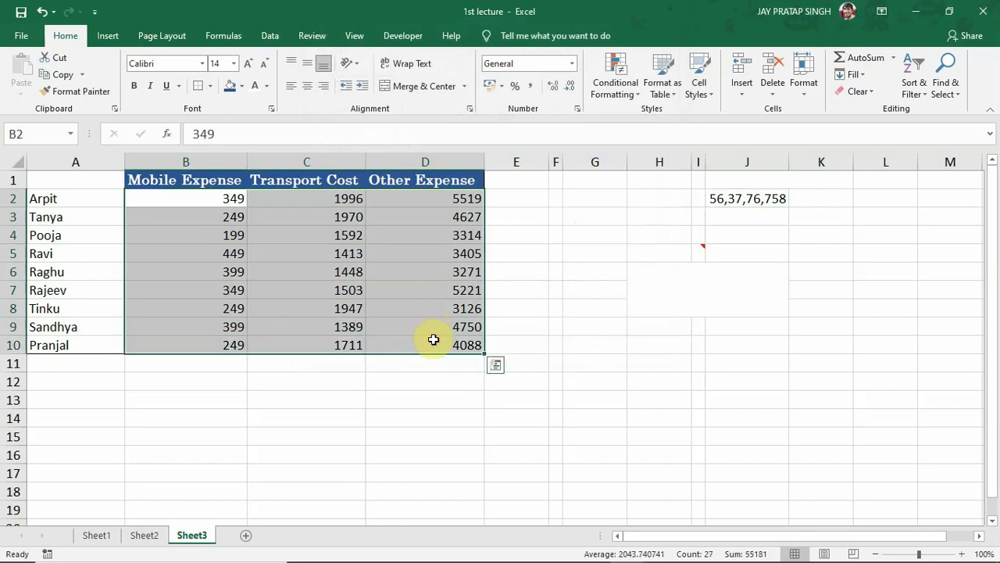
key("ctrl+1")
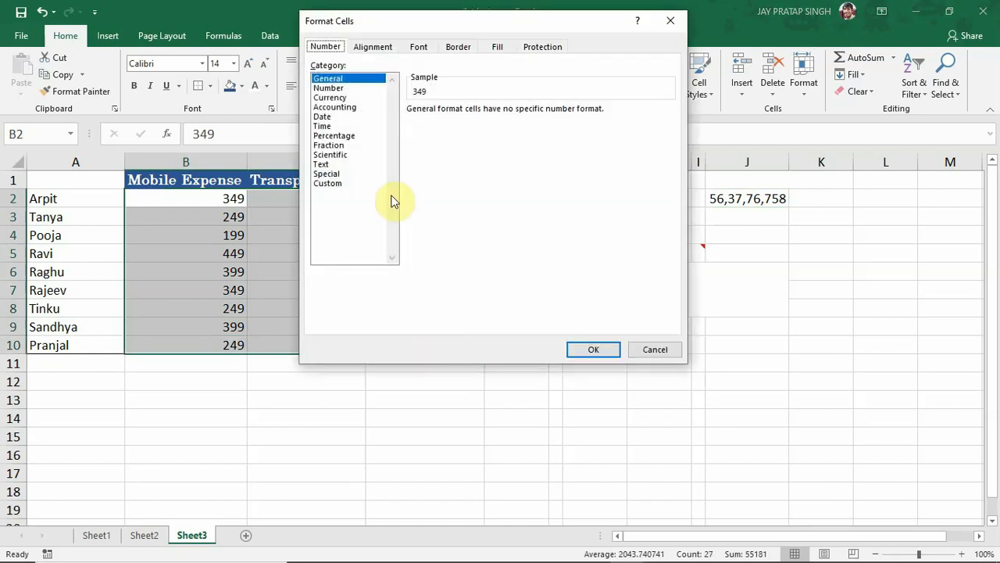
left_click(331, 97)
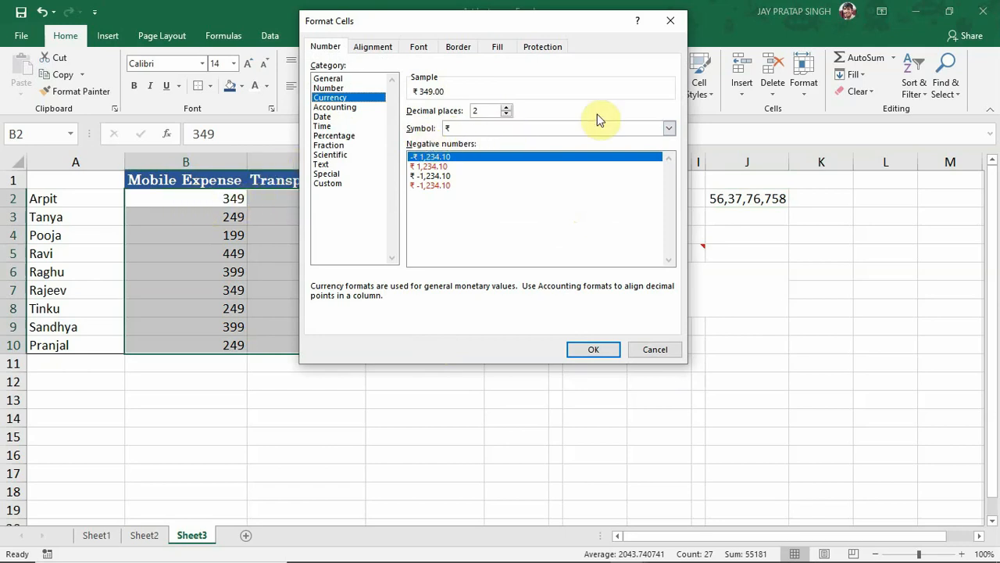
left_click(670, 128)
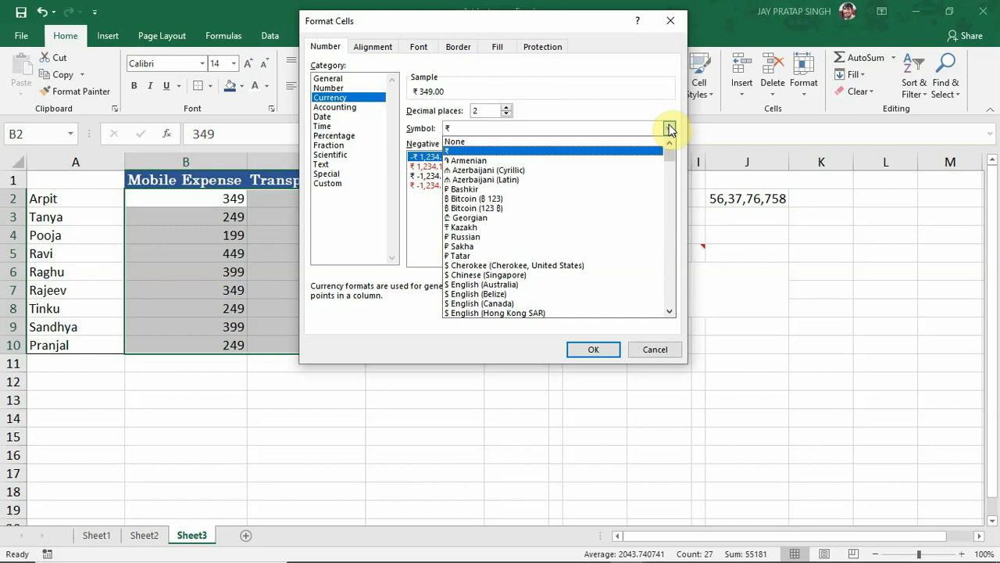
key("Down")
key("Down")
key("Down")
key("Down")
key("Down")
key("Down")
key("Down")
key("Down")
key("Down")
key("Down")
key("Down")
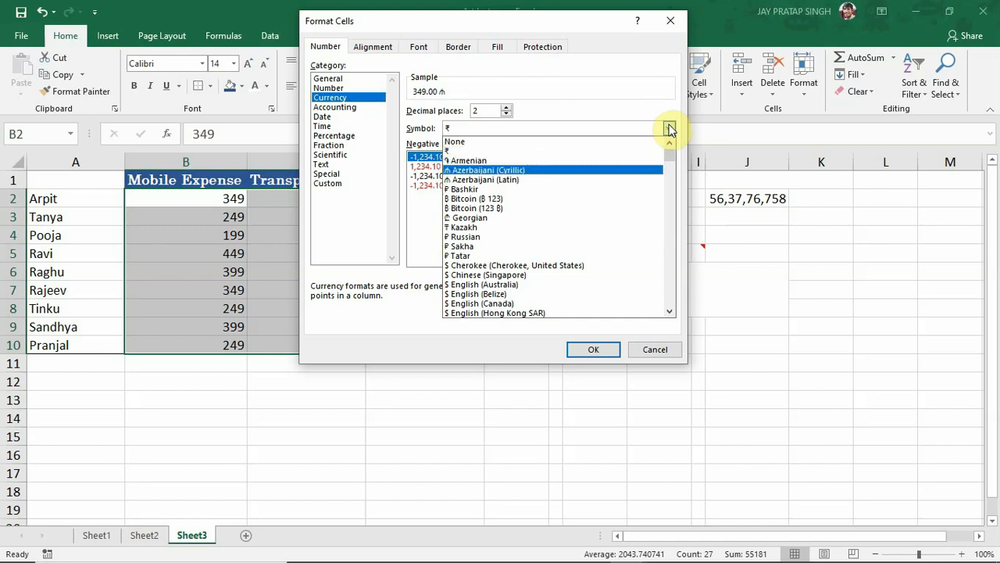
key("Down")
key("Down")
key("Down")
key("Down")
key("Down")
key("Down")
key("Down")
key("Down")
key("Down")
key("Down")
key("Down")
key("Down")
key("Down")
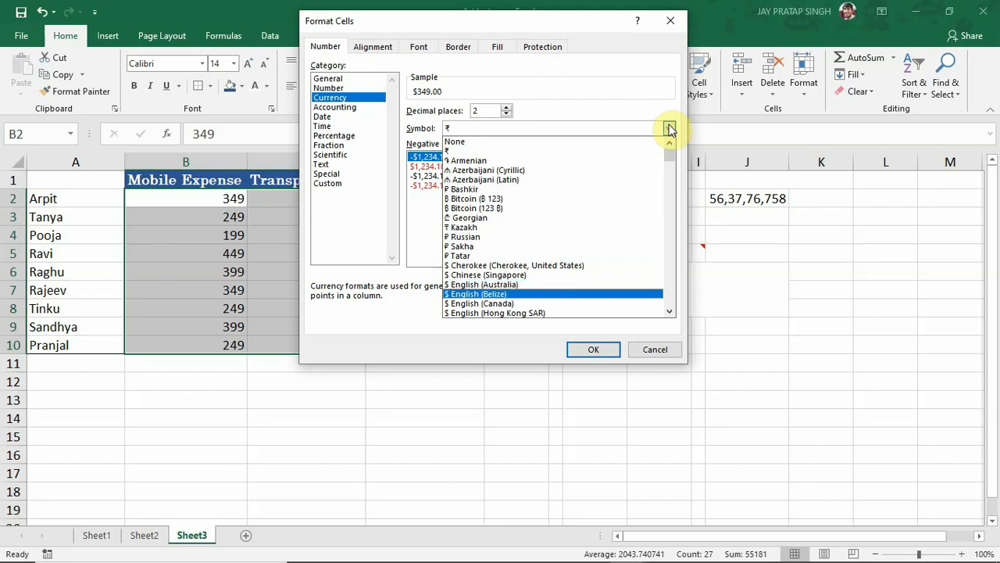
key("Up")
key("Up")
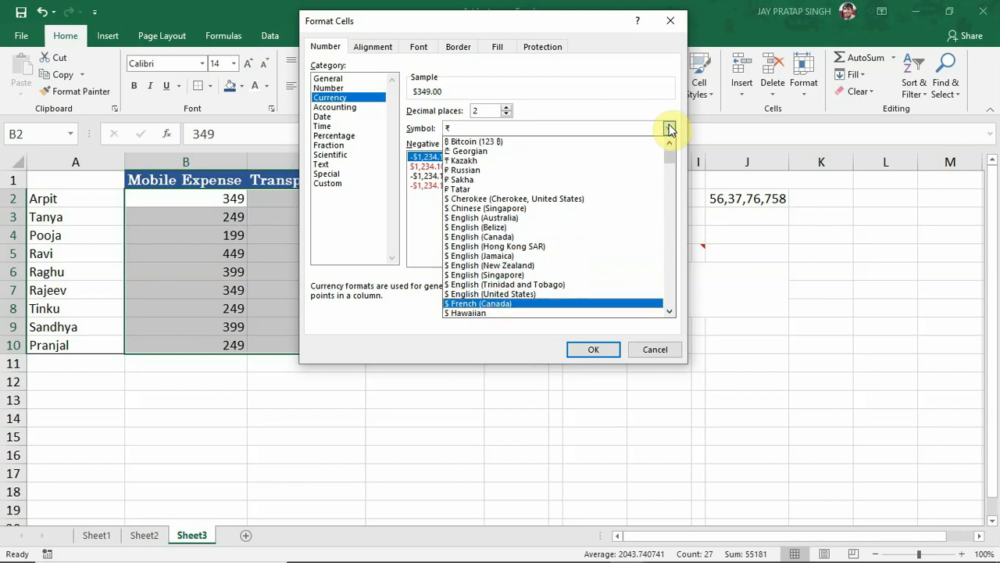
left_click(545, 295)
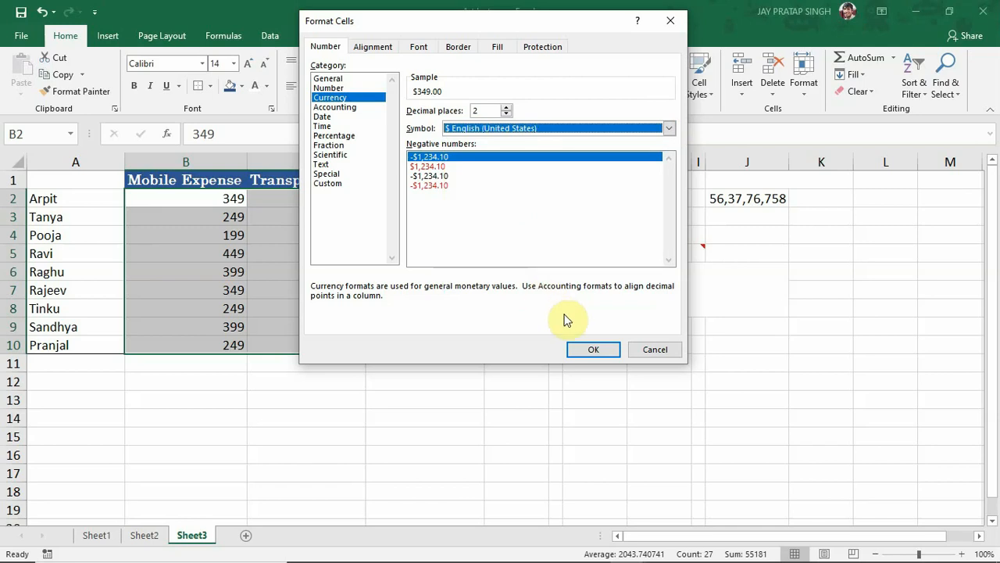
Set the currency format's decimal places to 0 and apply it to B2:D10
left_click(506, 114)
left_click(506, 114)
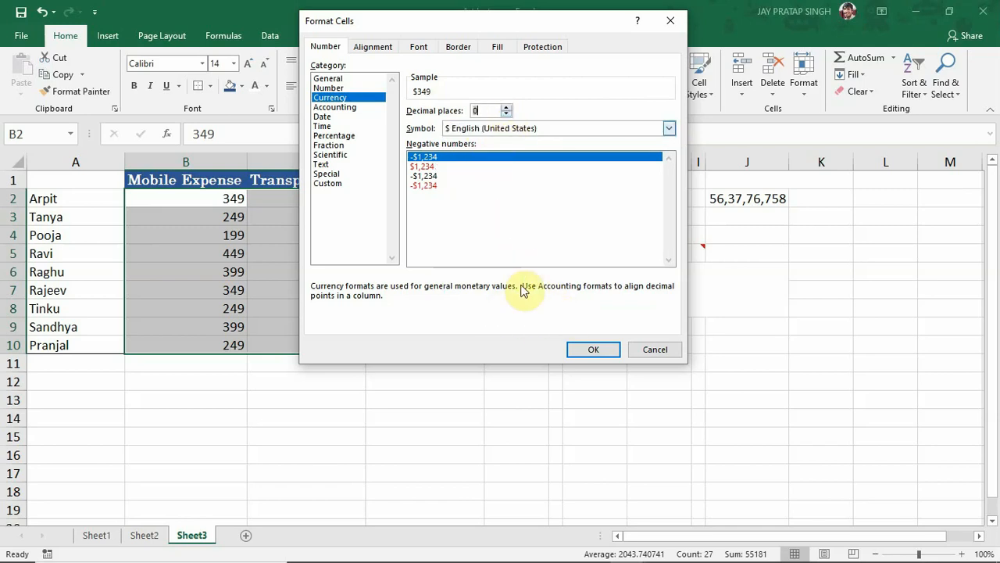
left_click(592, 349)
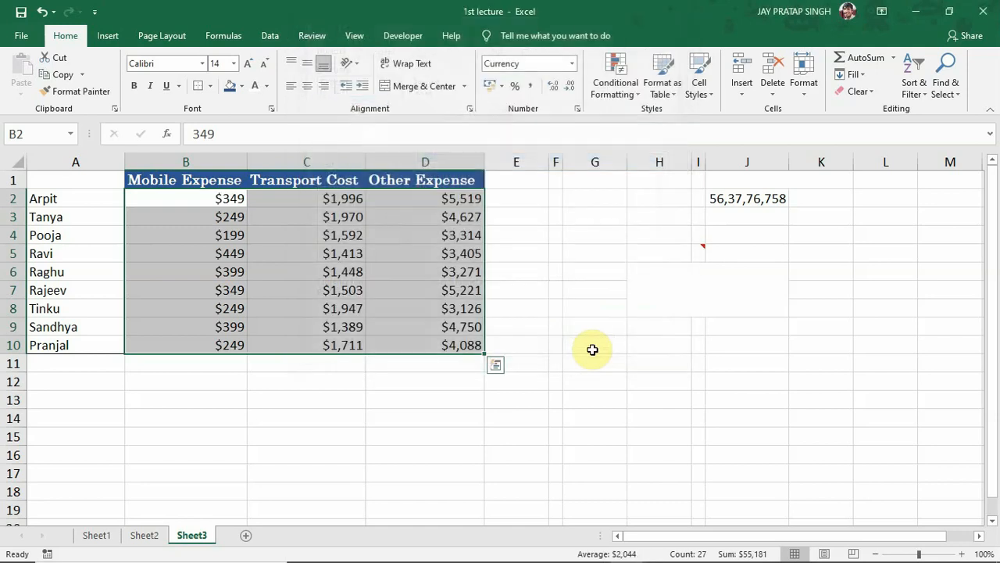
Examine the currency symbol choices for the first Transport Cost amount, cell C2, and cancel the dialog
left_click(205, 200)
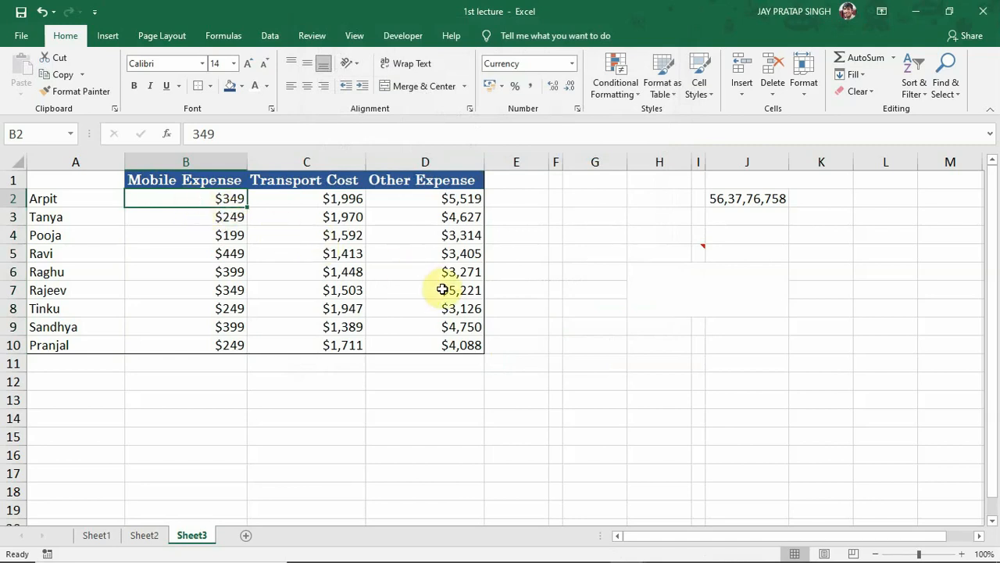
left_click(291, 199)
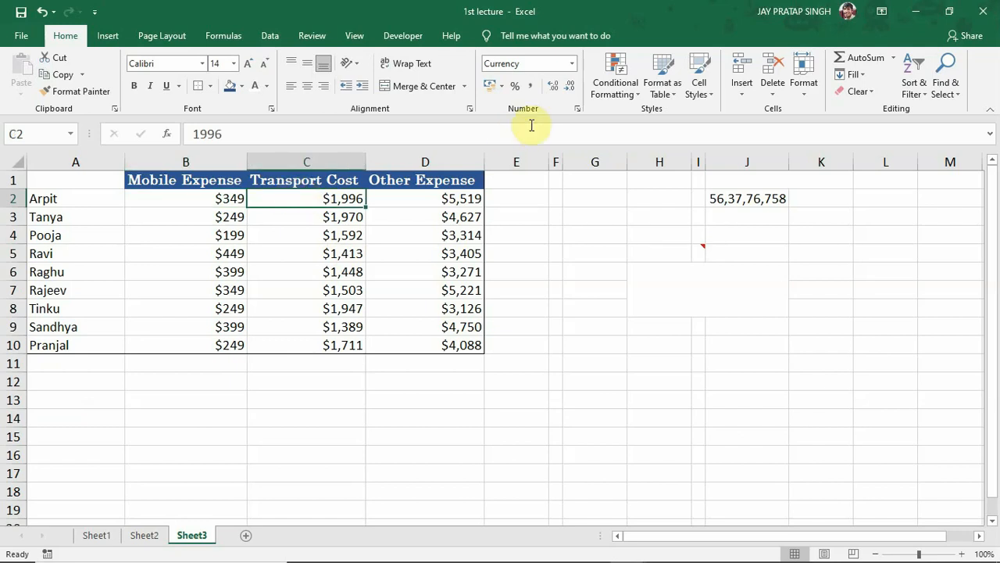
left_click(578, 108)
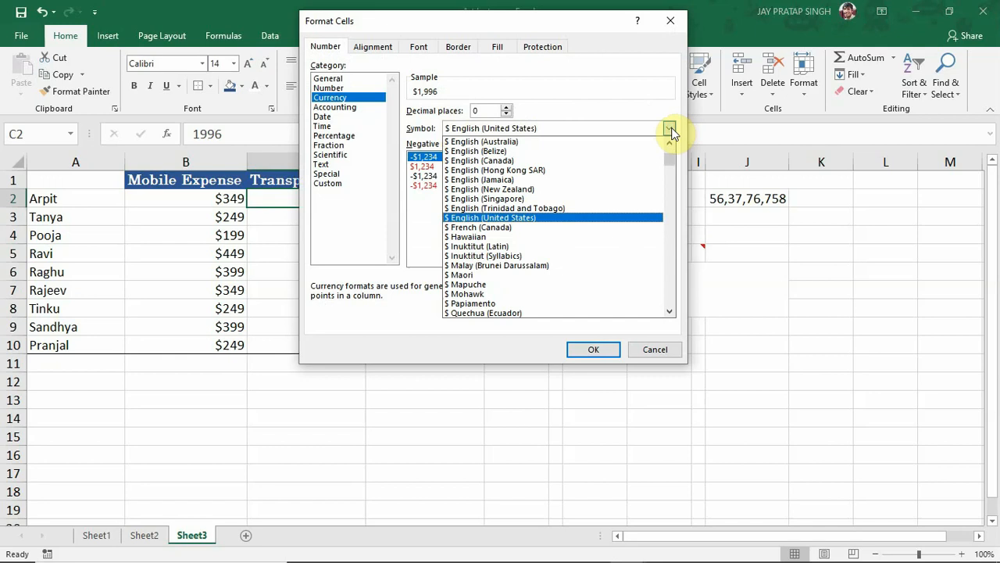
key("Down")
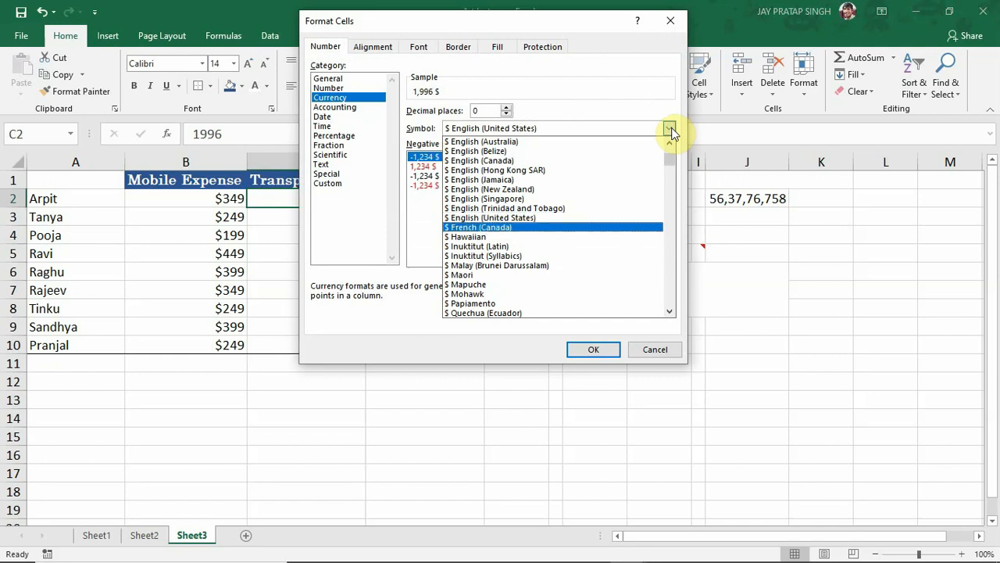
left_click(654, 347)
left_click(654, 348)
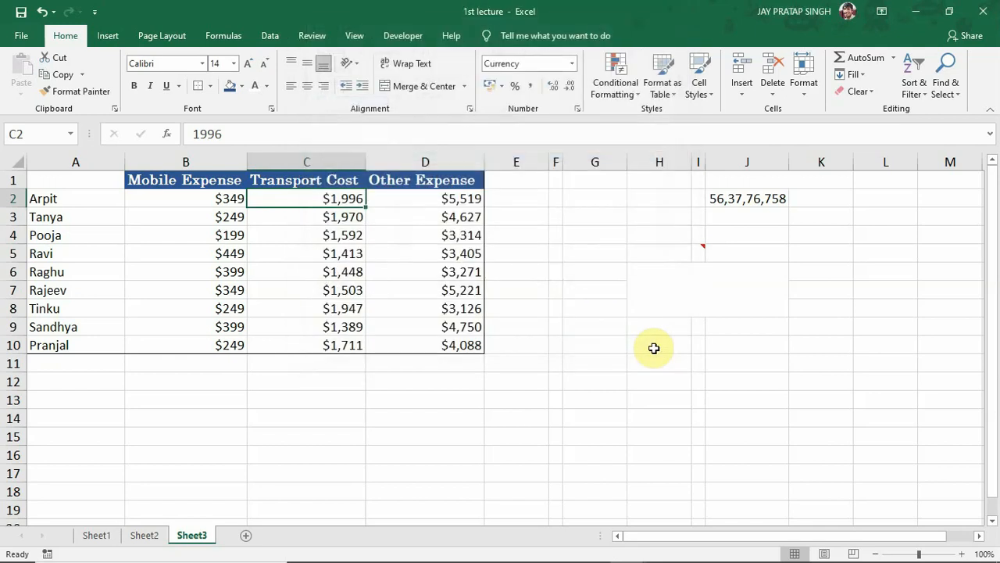
Undo the dollar currency format on B2:D10 and apply the ₹ Accounting format with no decimal places instead
key("ctrl+z")
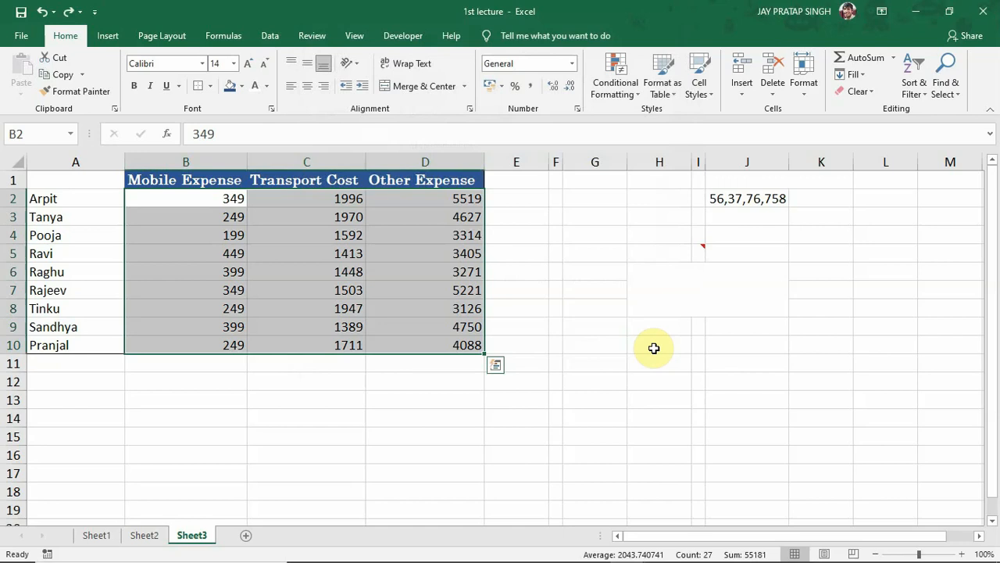
left_click(489, 84)
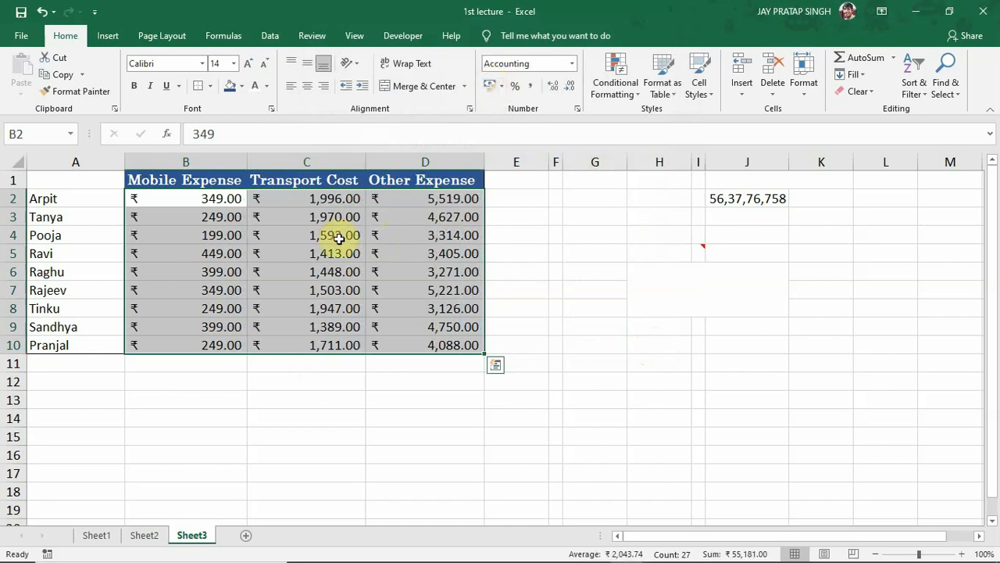
left_click(570, 89)
left_click(570, 89)
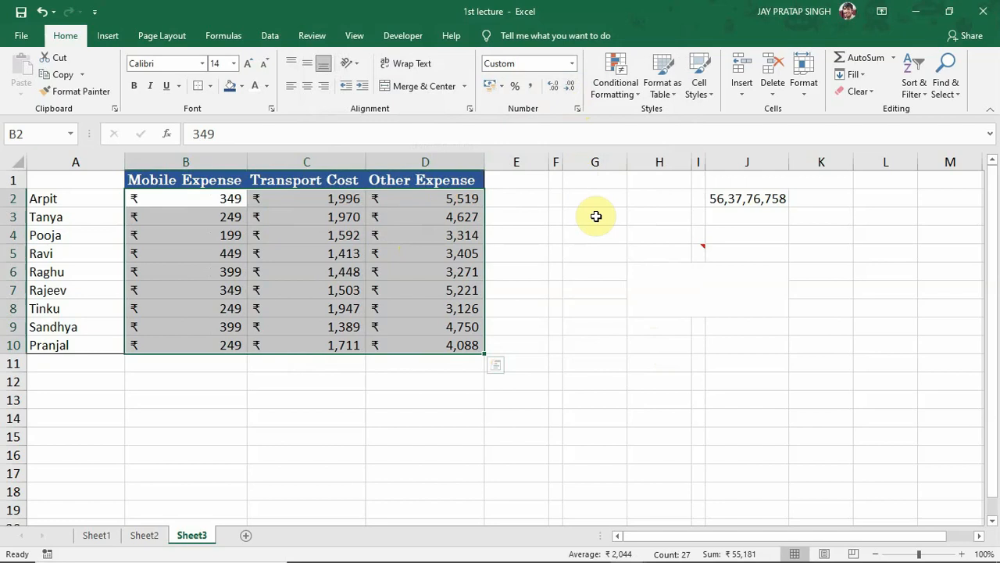
Try the Percentage format with 0 decimal places on the expense amounts in B2:D10, and undo it
key("ctrl+1")
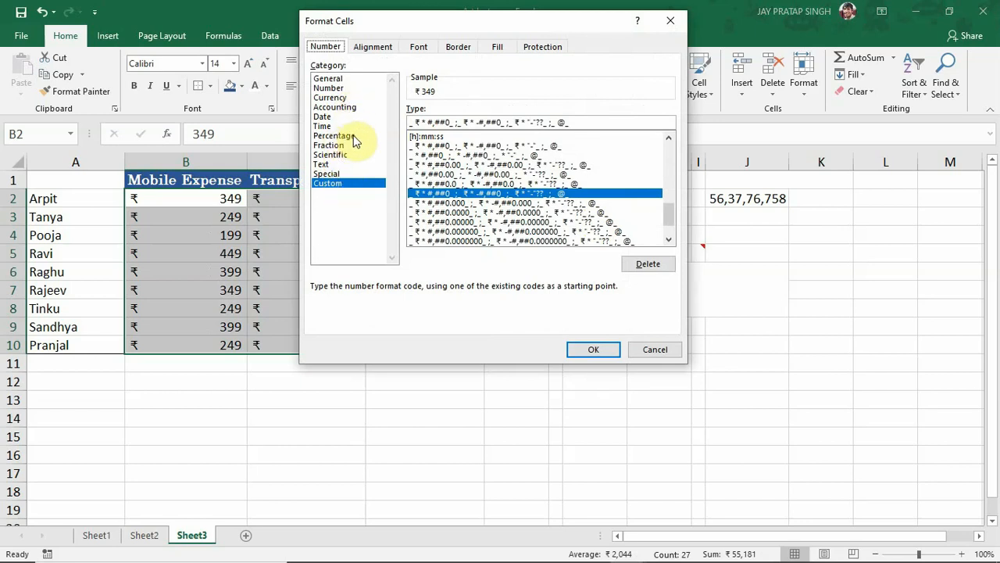
left_click(356, 137)
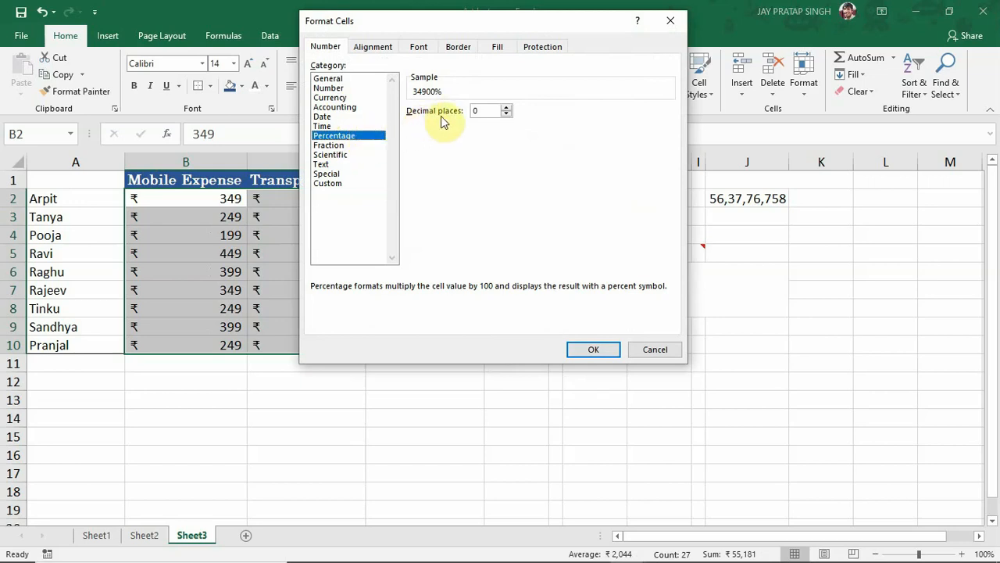
left_click(594, 352)
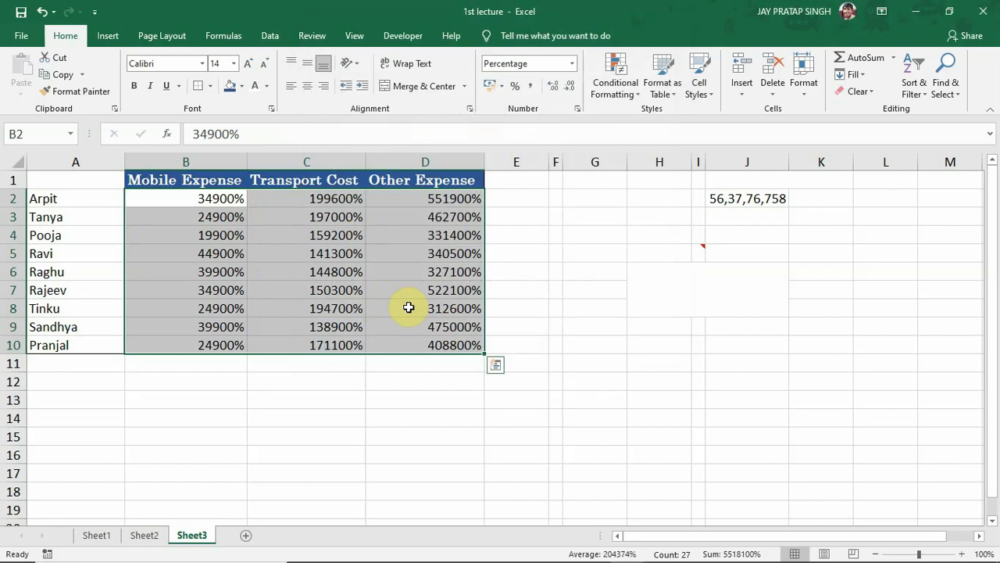
key("ctrl+z")
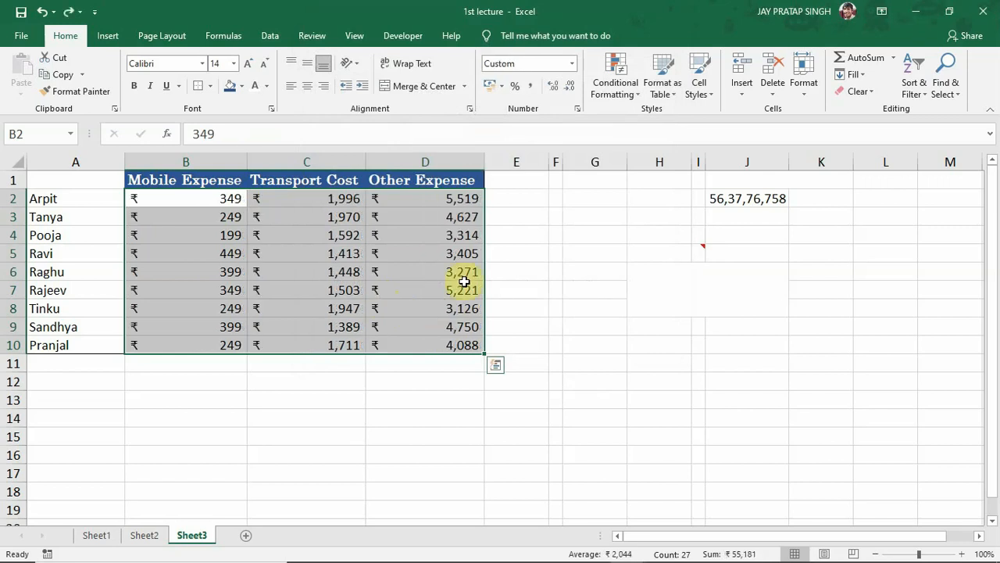
Apply the ₹ Accounting number format to the empty cells G2:G10
left_click(605, 194)
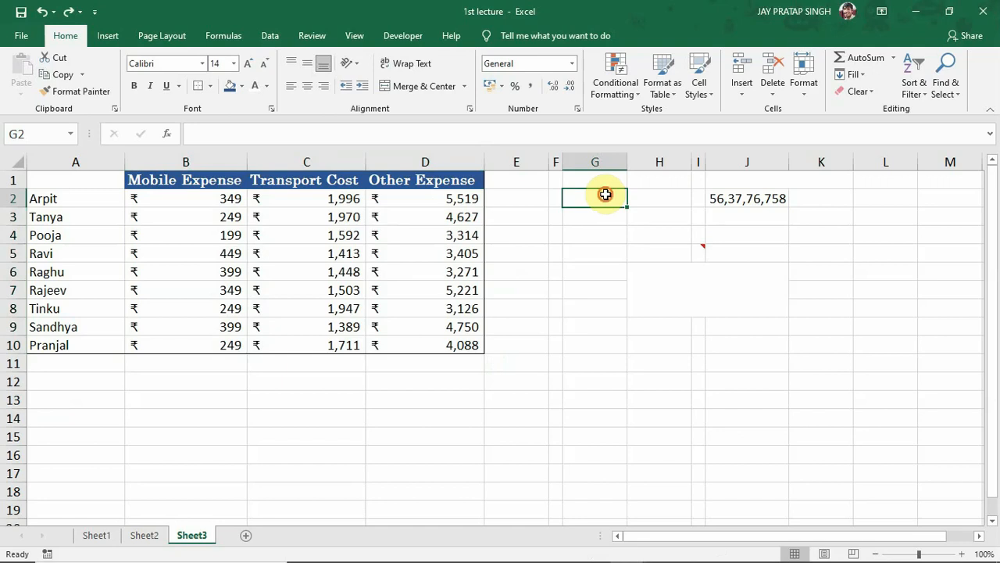
left_click_drag(606, 195, 596, 341)
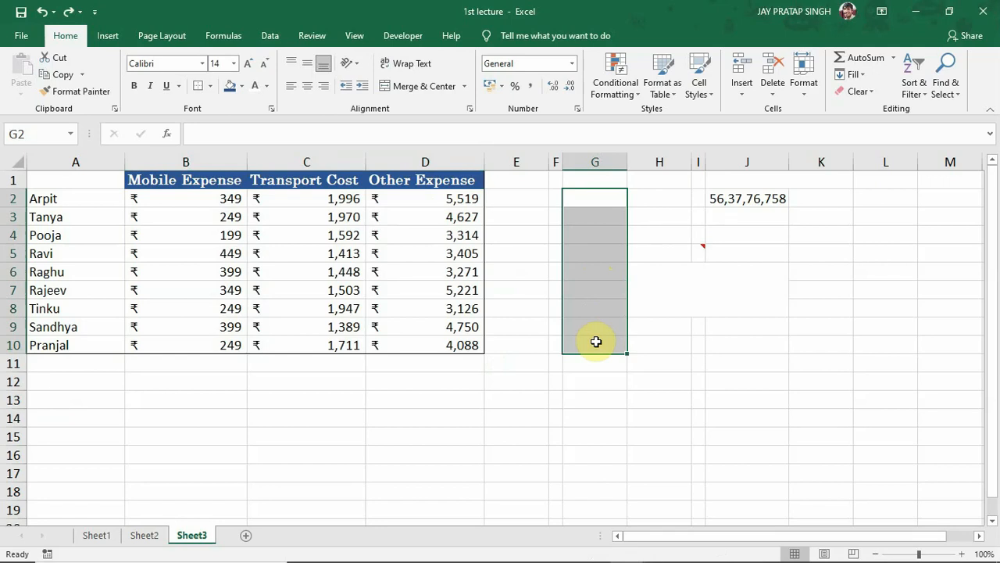
left_click(486, 86)
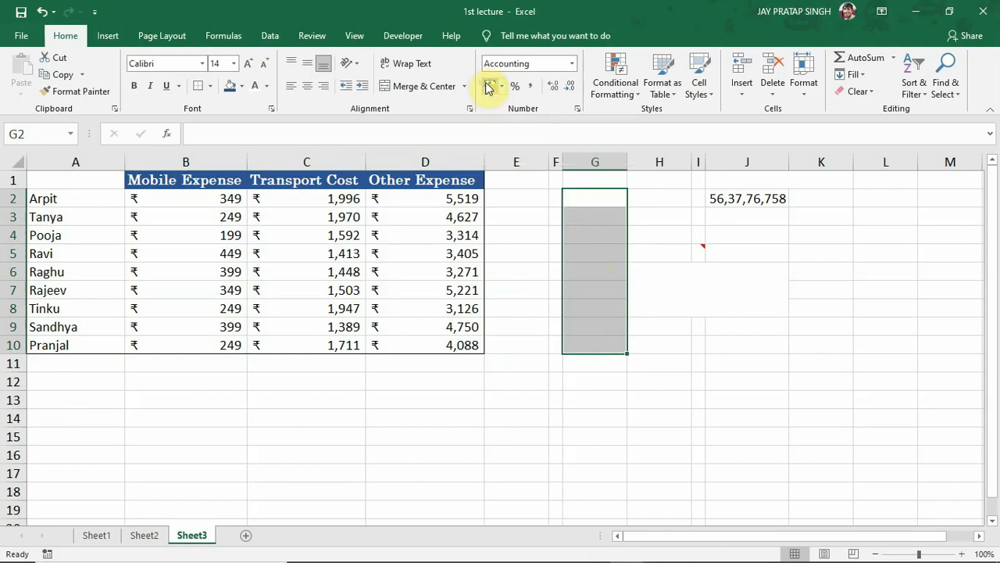
Enter 45 in G2, 78 in G3 and 67 in G5 of the preformatted column
left_click(605, 199)
type("45")
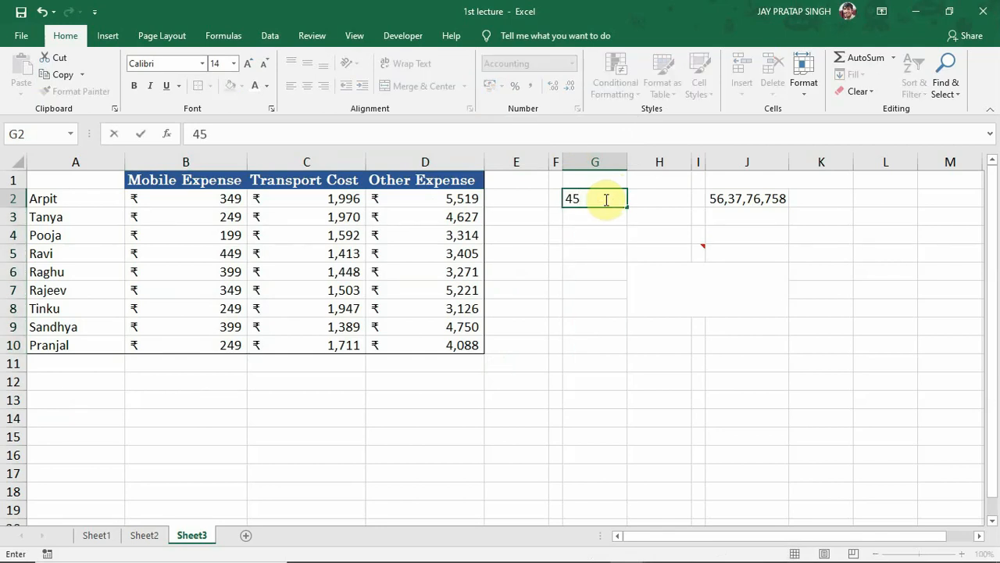
key("Return")
left_click(609, 195)
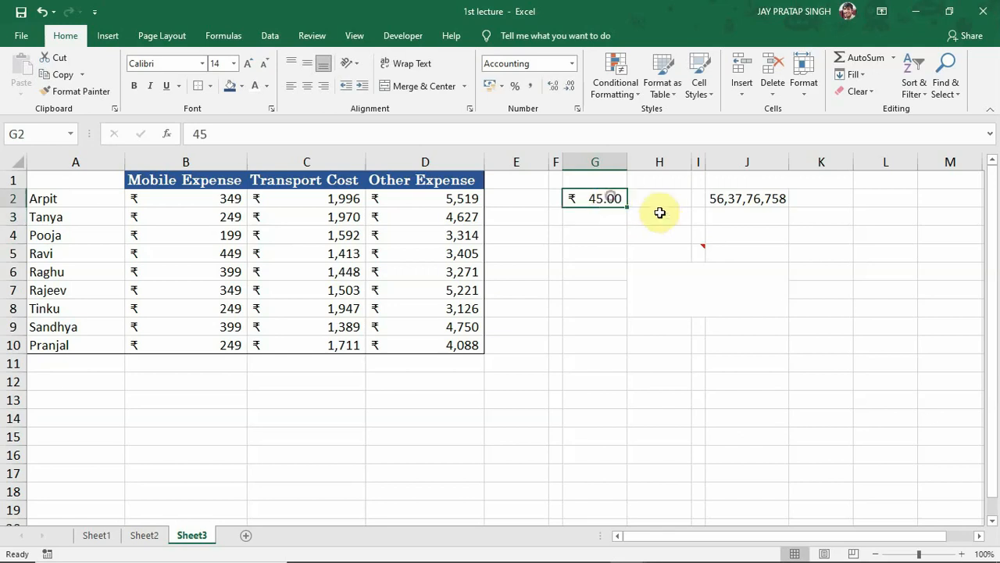
left_click(589, 216)
type("78")
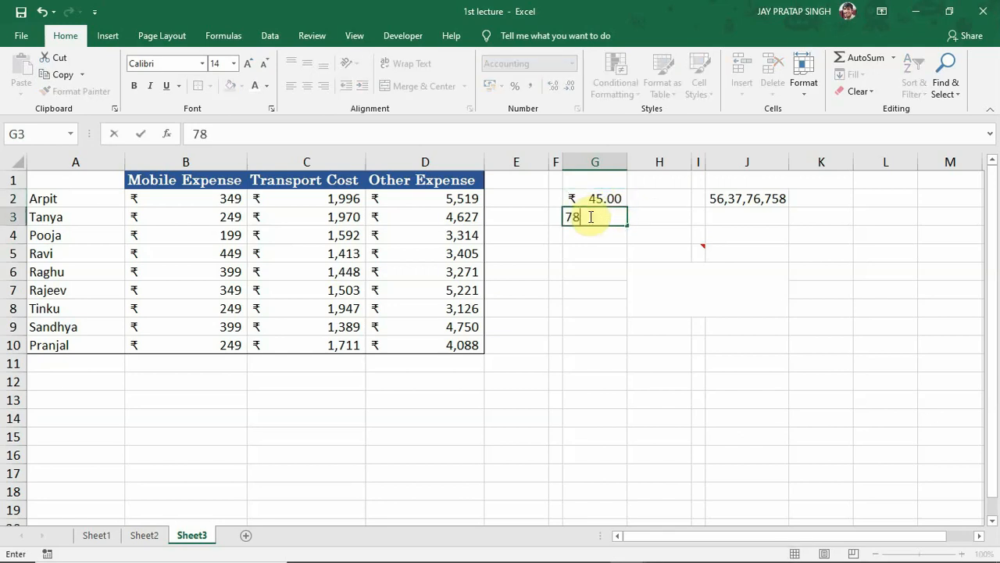
key("Return")
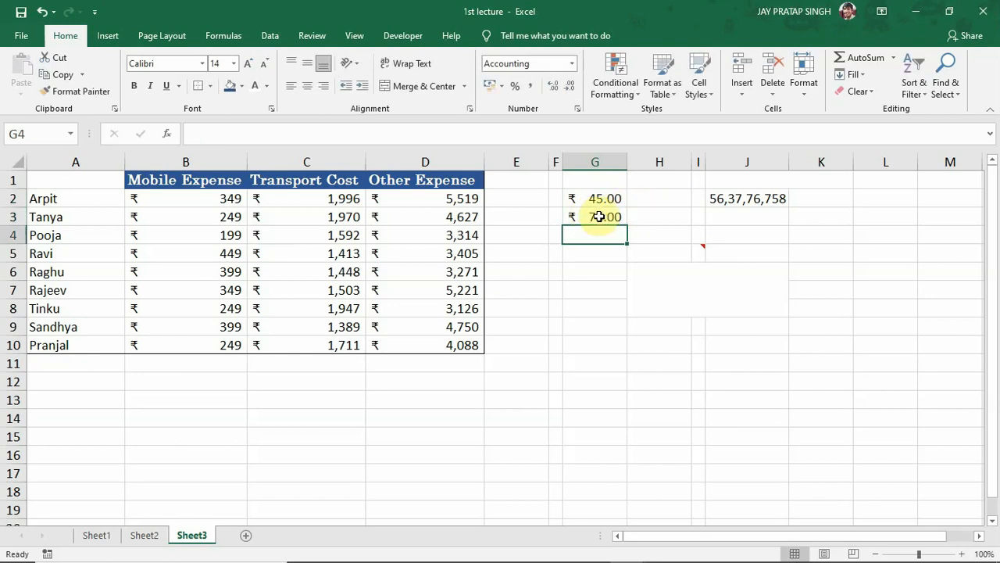
left_click(594, 252)
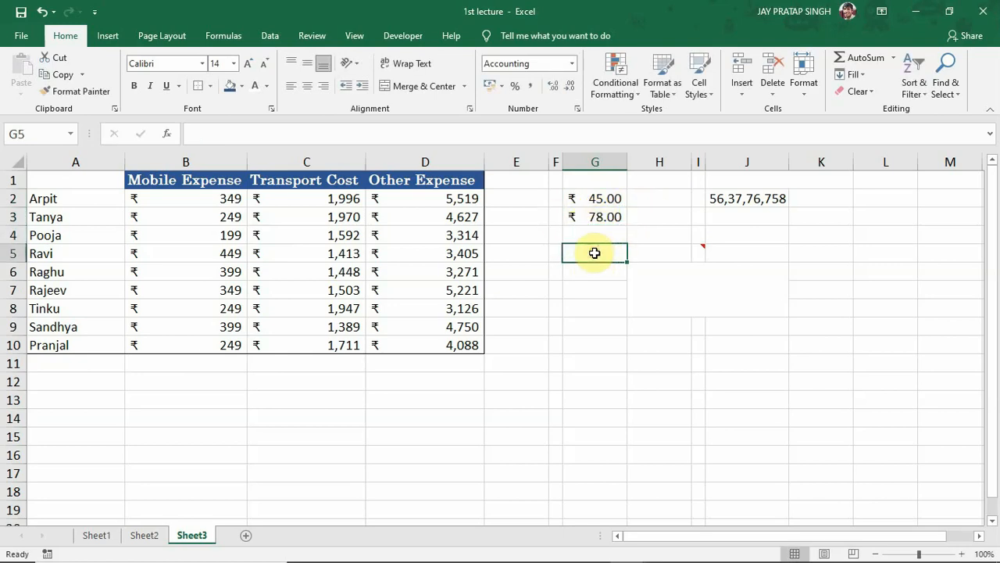
type("67")
key("Return")
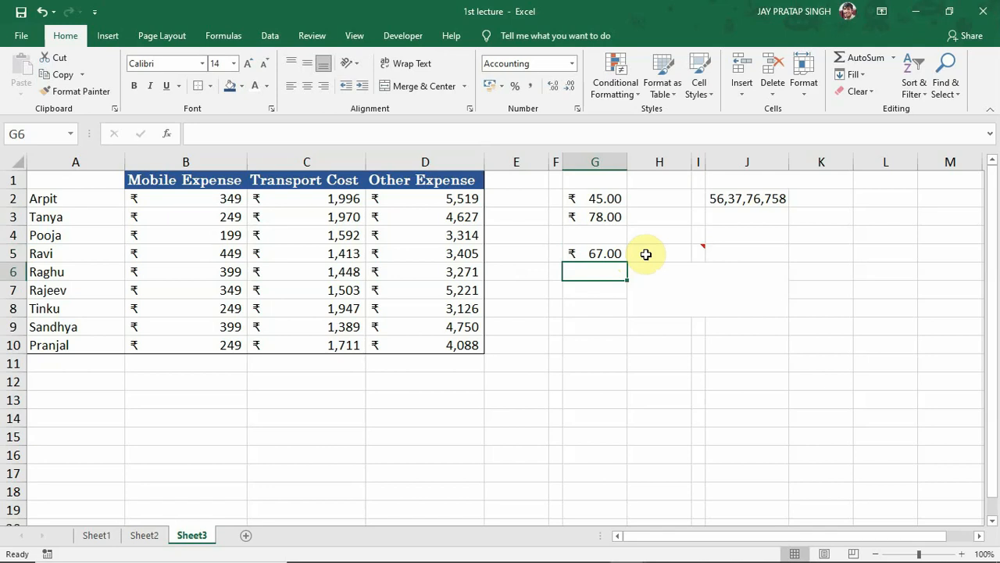
Enter 45 in cell K2 and apply the ₹ Accounting format to K3 and K2
left_click(826, 201)
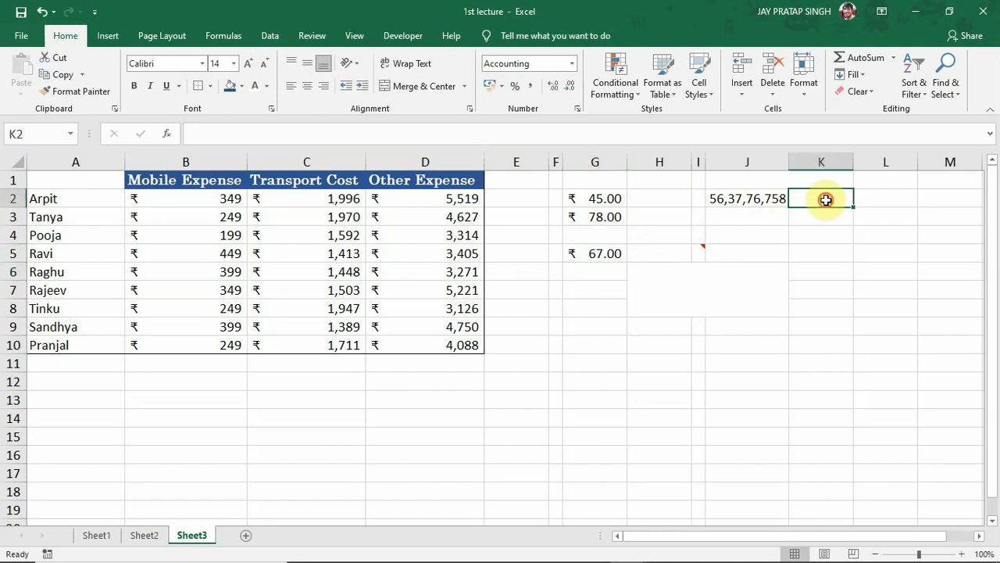
type("45")
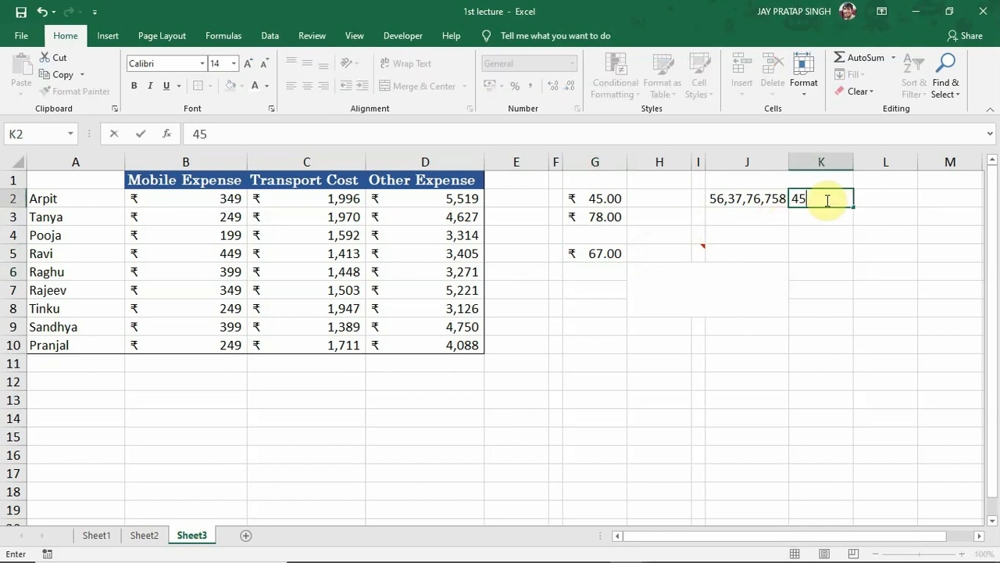
key("Return")
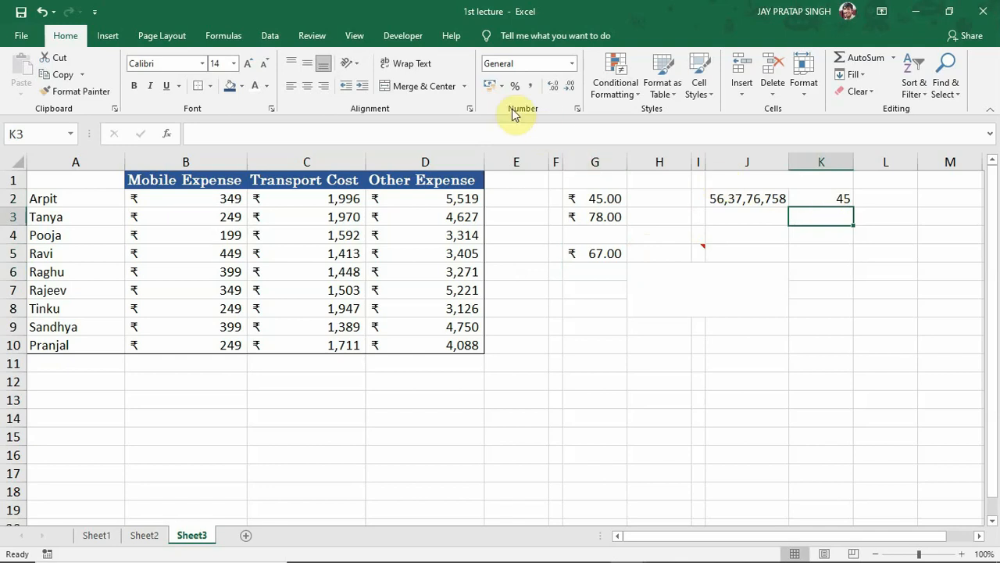
left_click(492, 87)
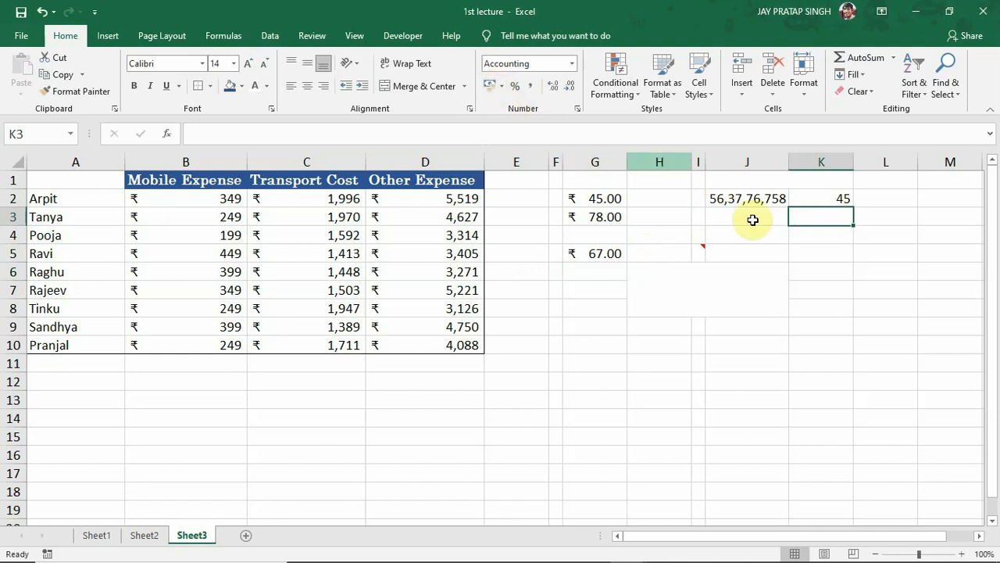
left_click(815, 198)
left_click(490, 86)
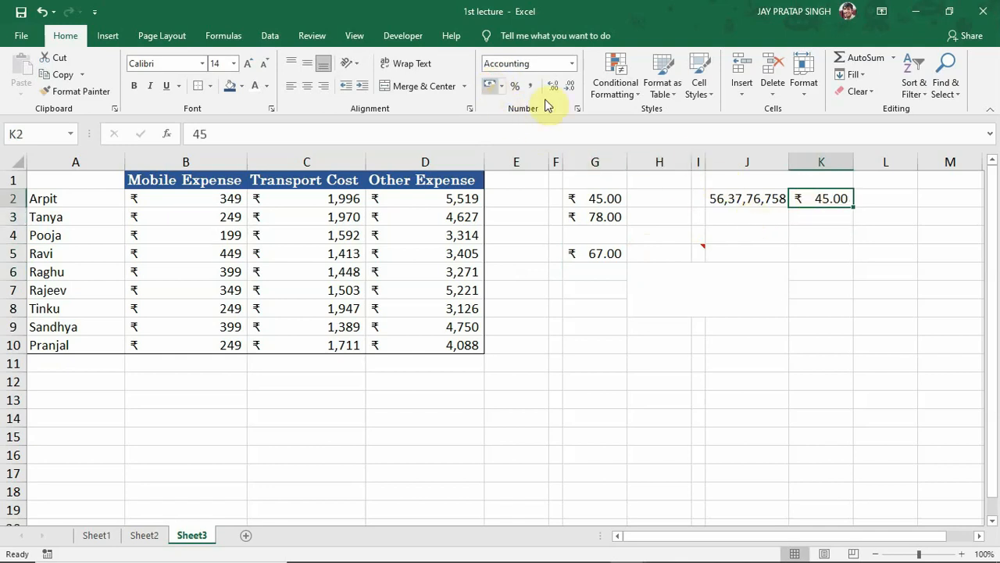
Apply the ₹ Accounting format to the empty cell K4 and enter 45 in it
left_click(833, 231)
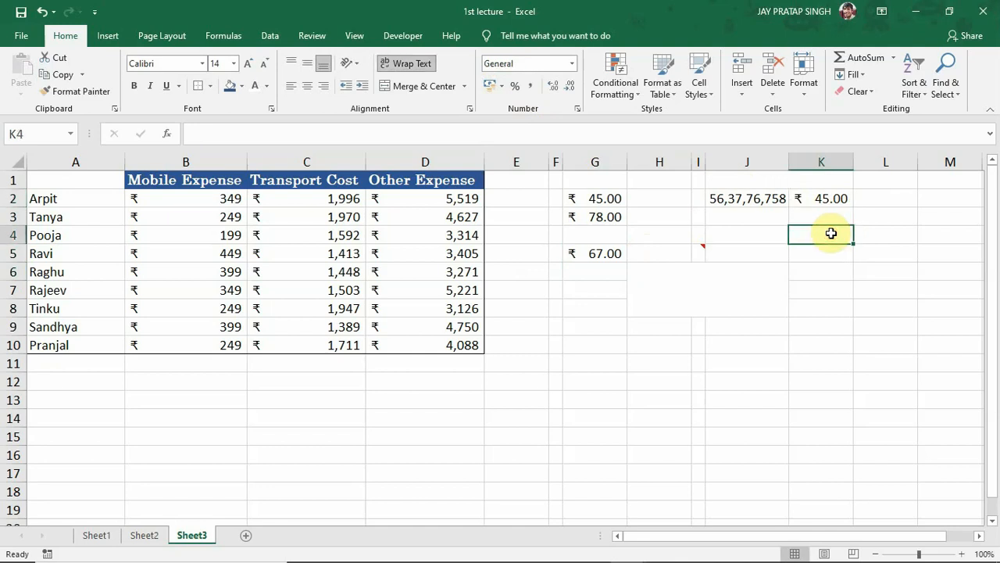
left_click(492, 87)
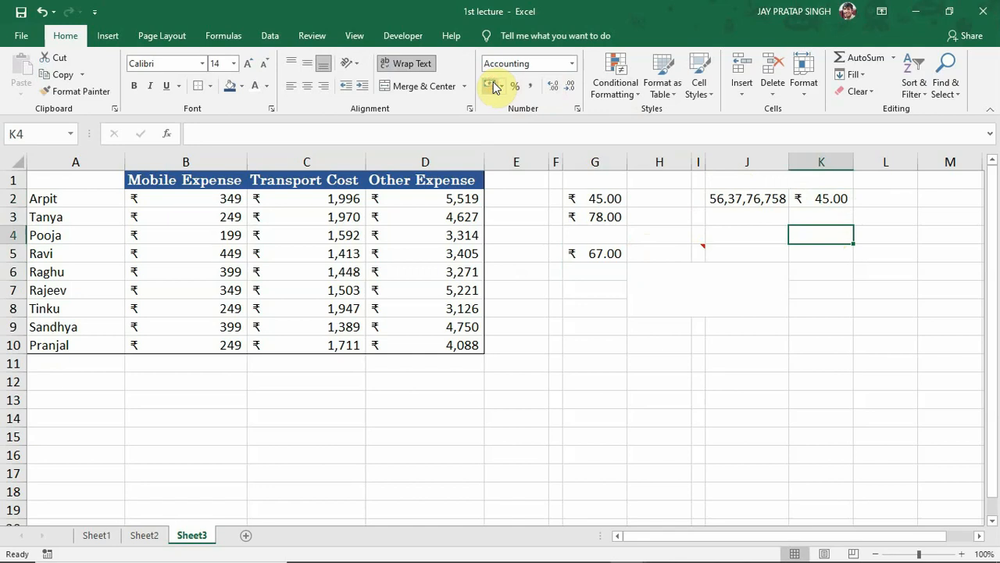
type("45")
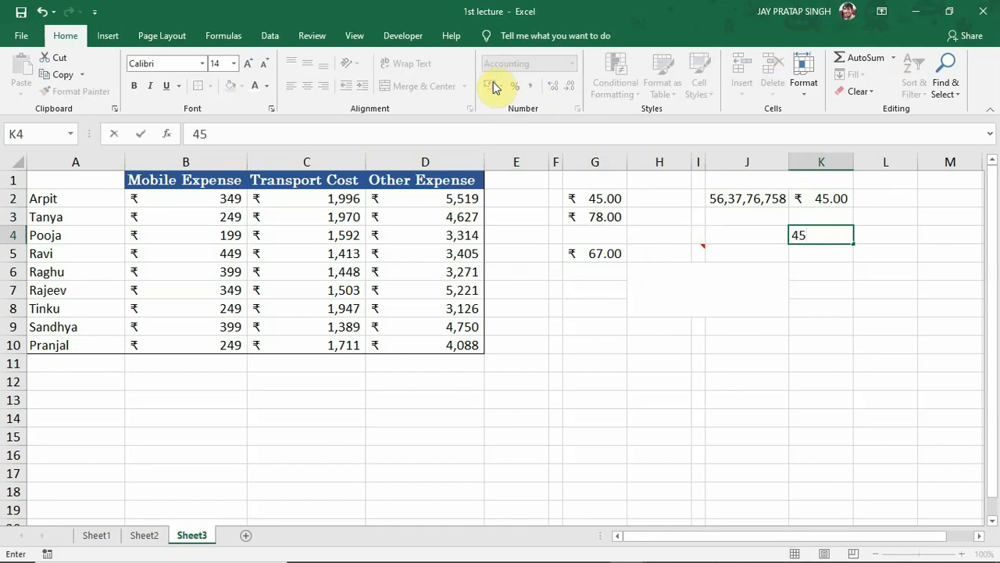
key("Return")
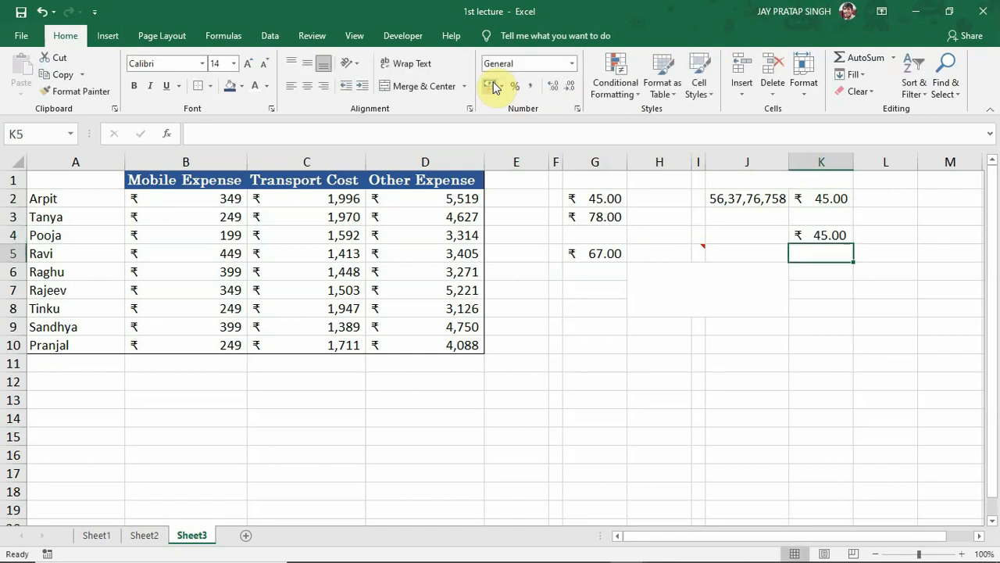
left_click(813, 229)
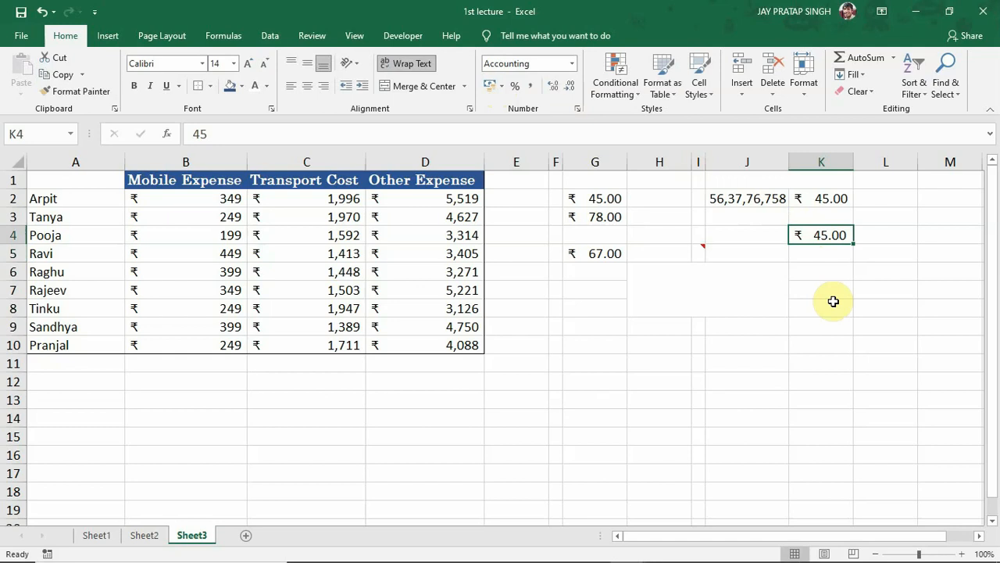
Enter 10 in the Accounting-formatted cell G8 and select that cell
left_click(580, 310)
type("10")
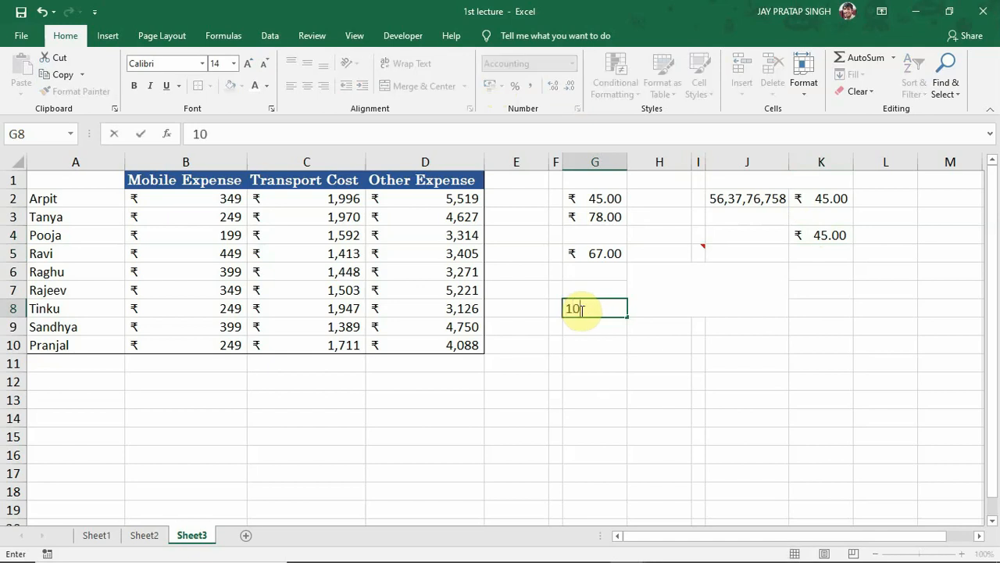
key("Return")
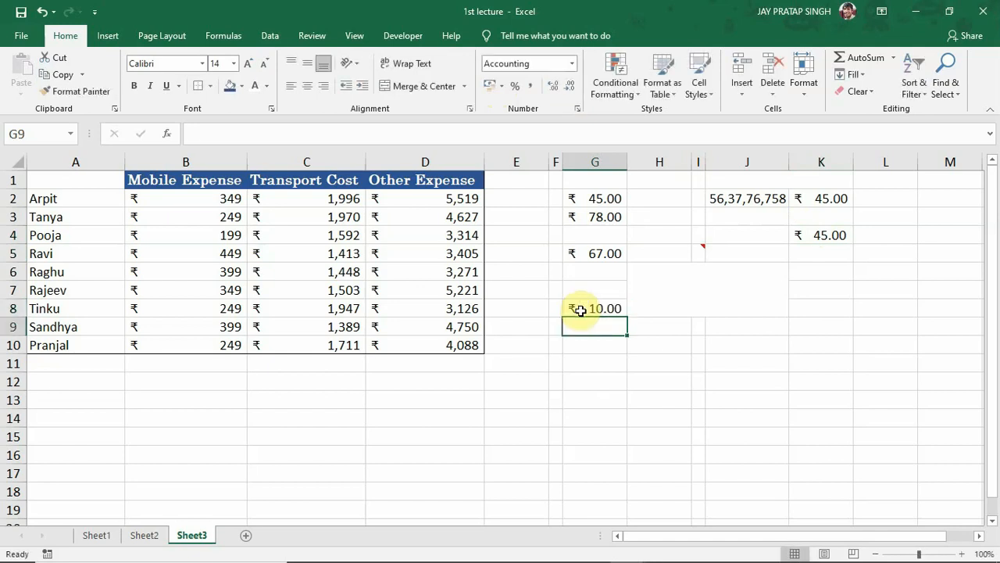
left_click(597, 307)
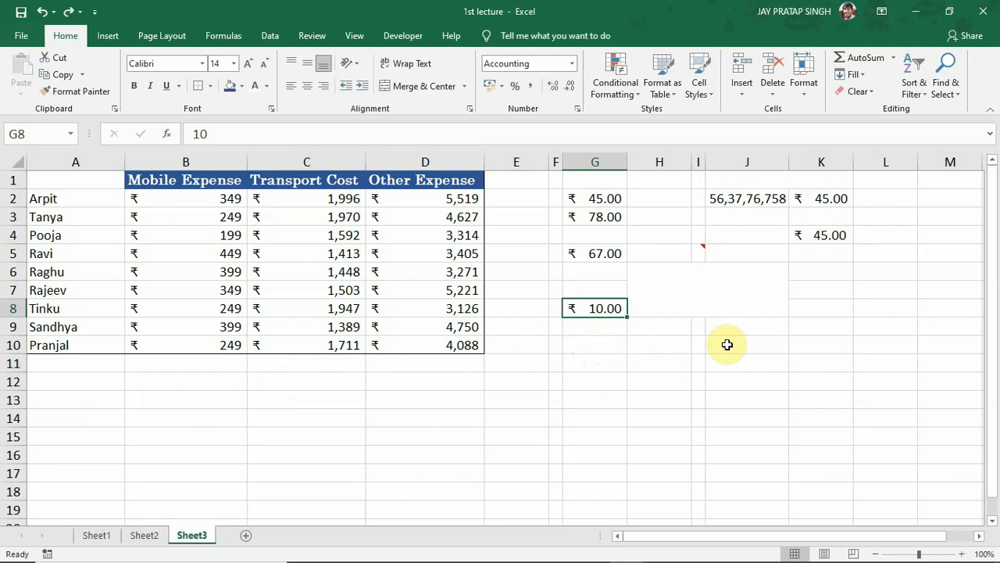
Enter 10 in cell K8 and apply the Percentage format to it
left_click(820, 311)
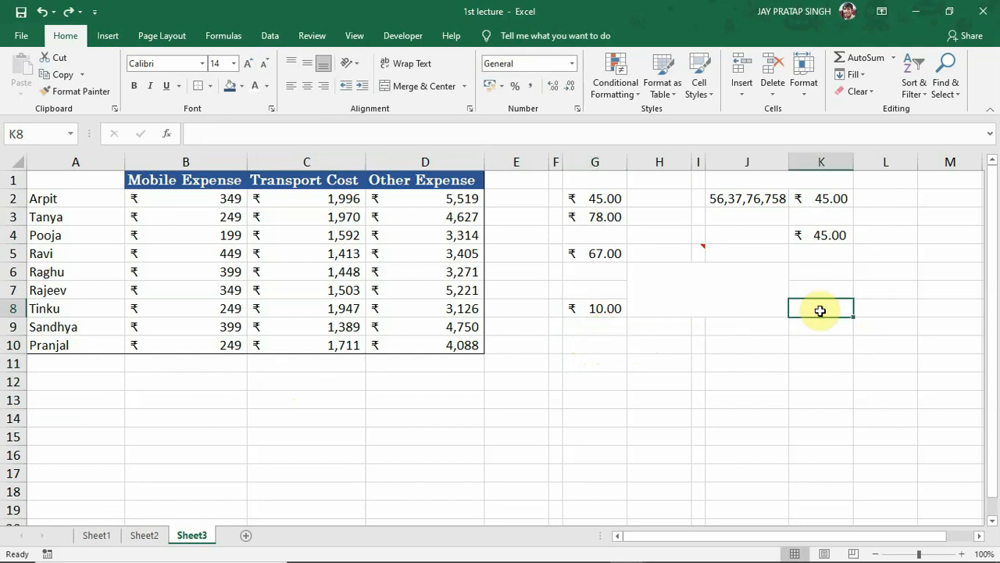
type("10")
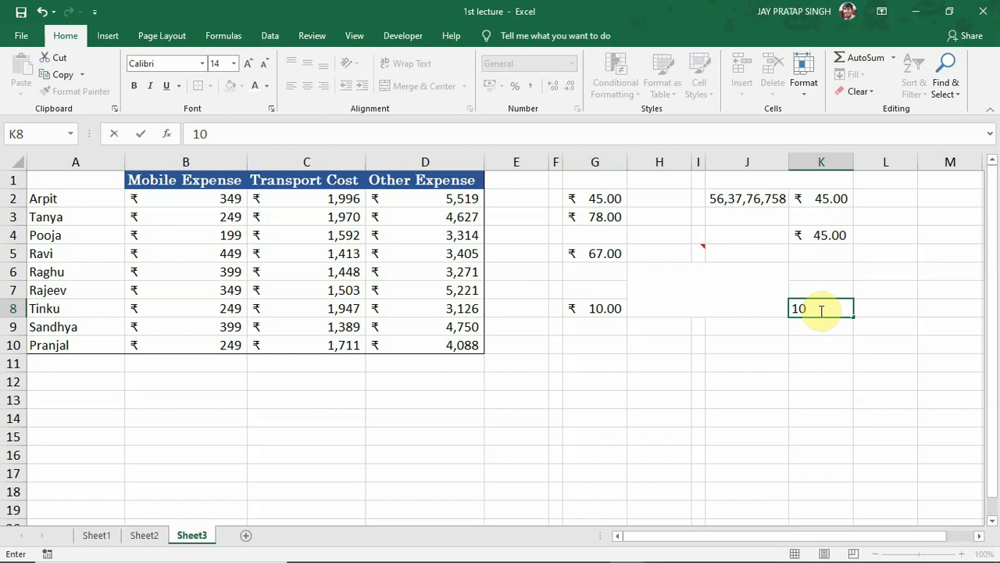
key("Return")
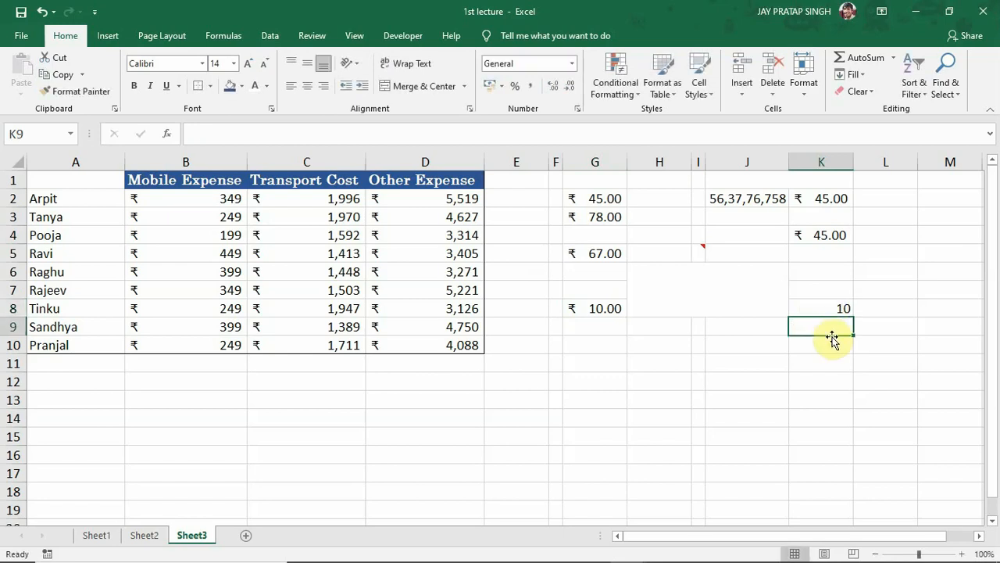
left_click(821, 312)
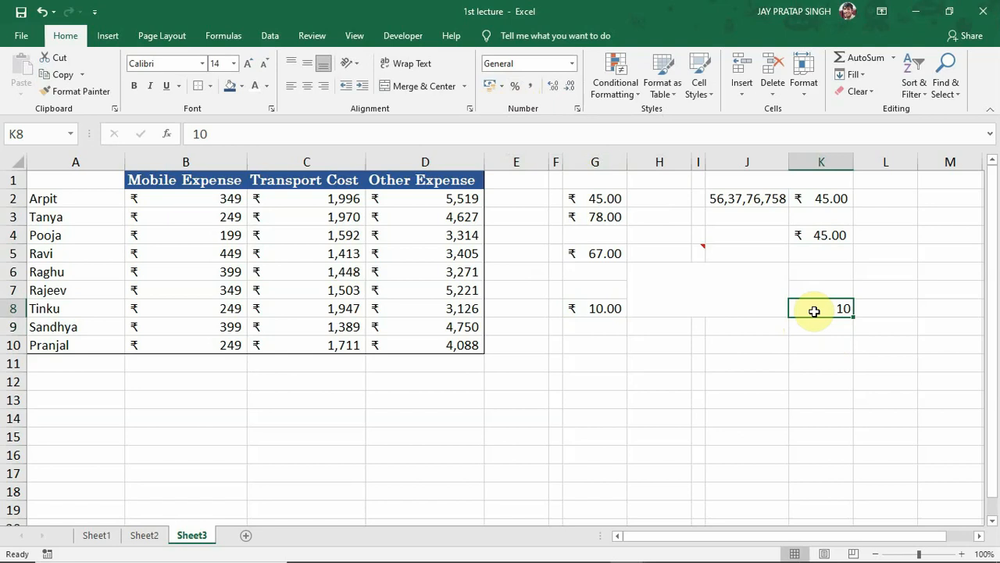
left_click(515, 87)
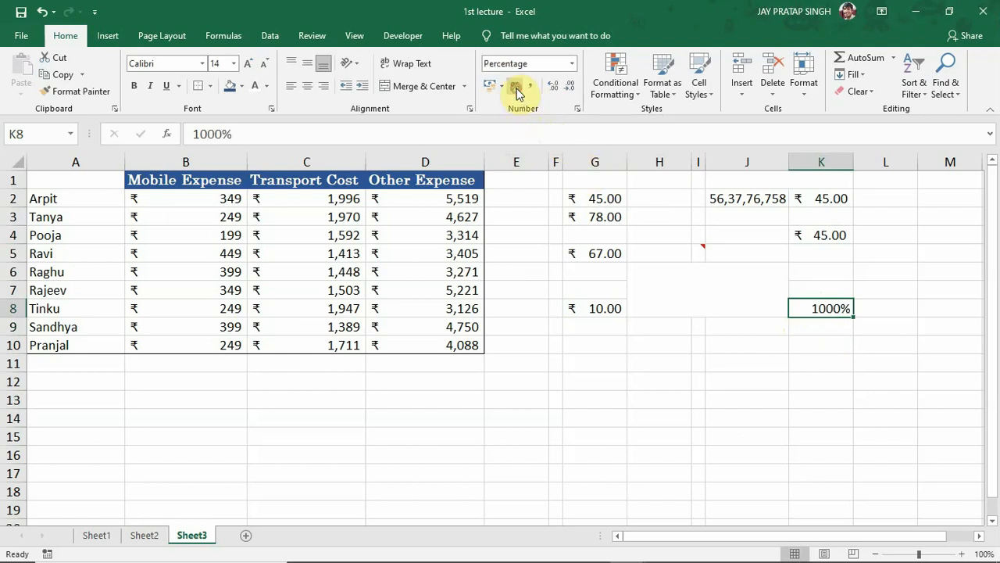
Enter 1 in cell K9, directly below the percentage value
left_click(829, 328)
type("1")
key("Return")
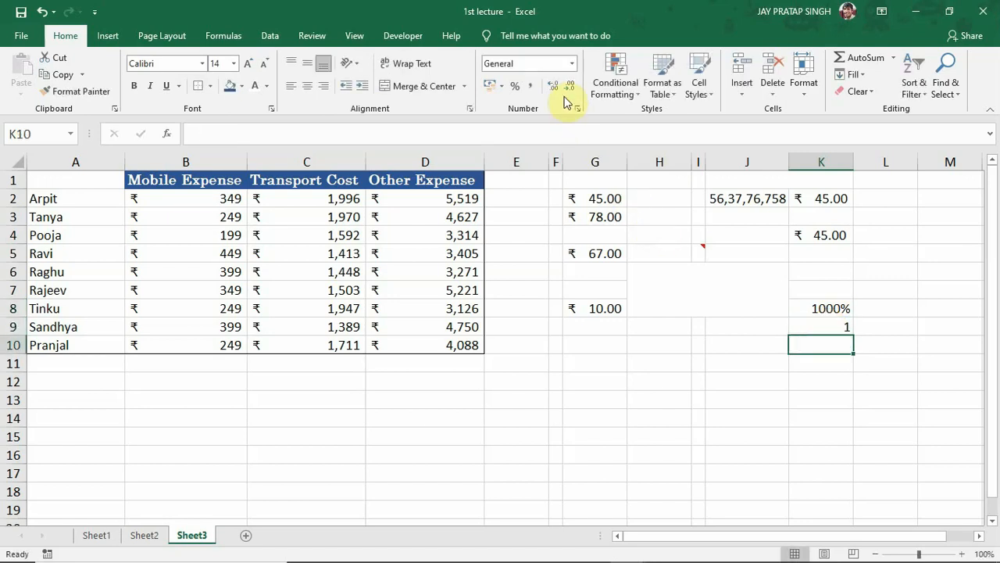
Apply the Percentage format to the empty cell K10 and to cell K9 containing 1
left_click(514, 86)
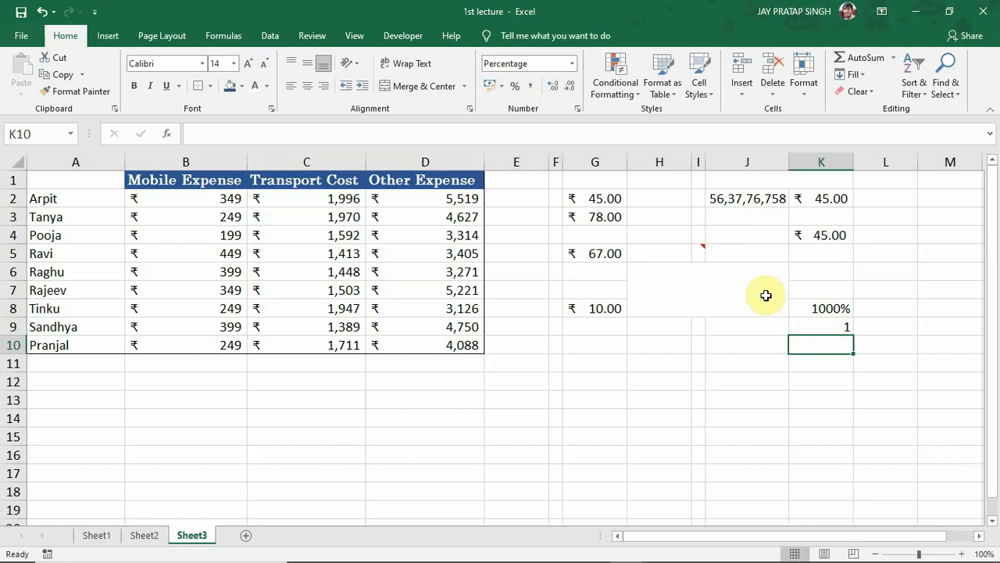
left_click(825, 329)
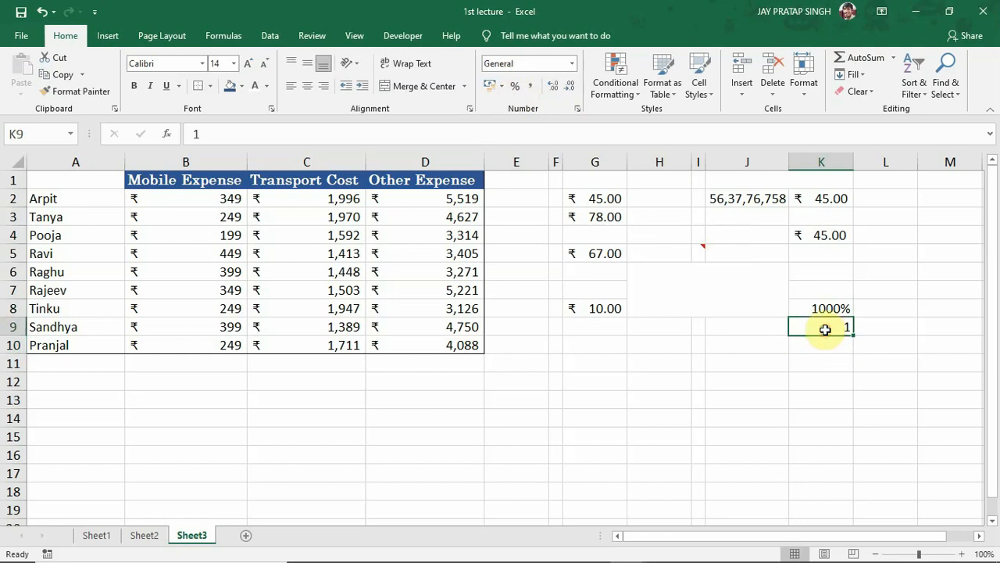
left_click(514, 86)
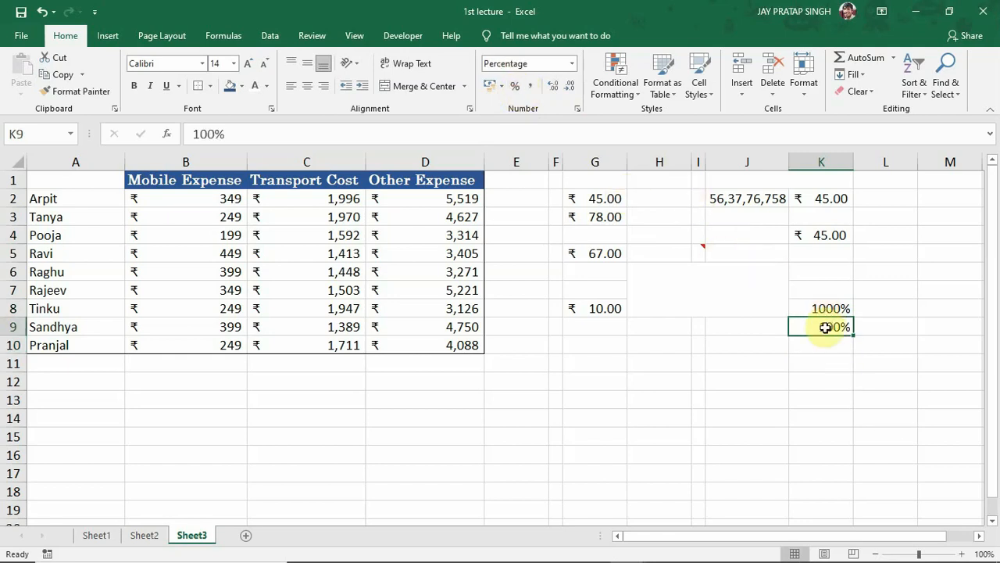
Enter 2 in cell L5 and apply the Percentage format to it
left_click(887, 251)
type("2")
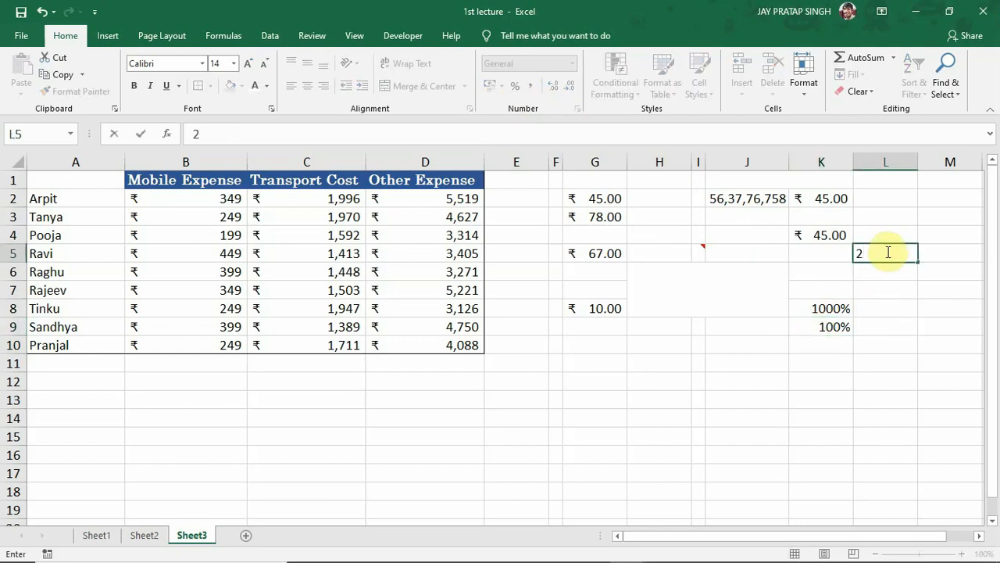
key("Return")
left_click(886, 252)
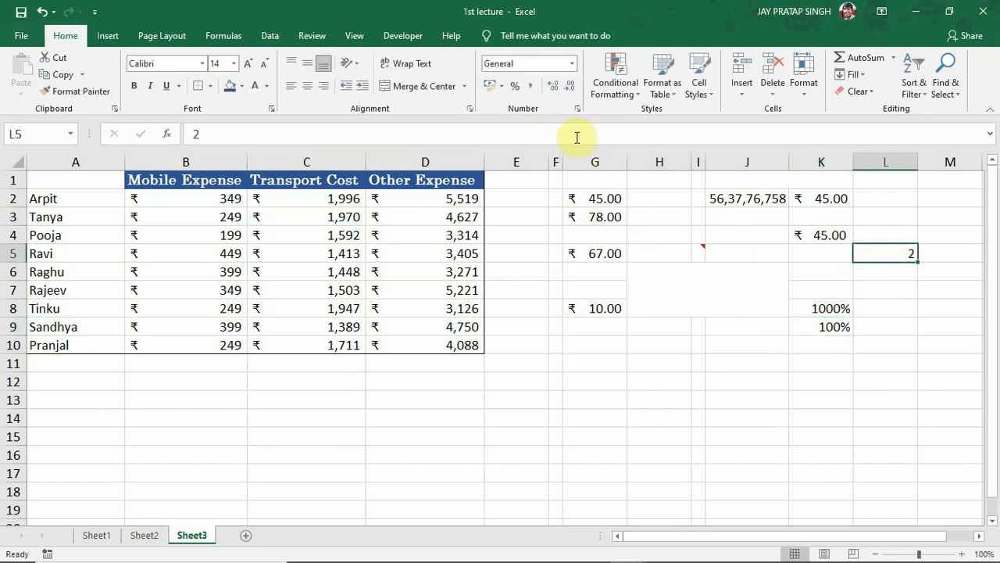
left_click(513, 88)
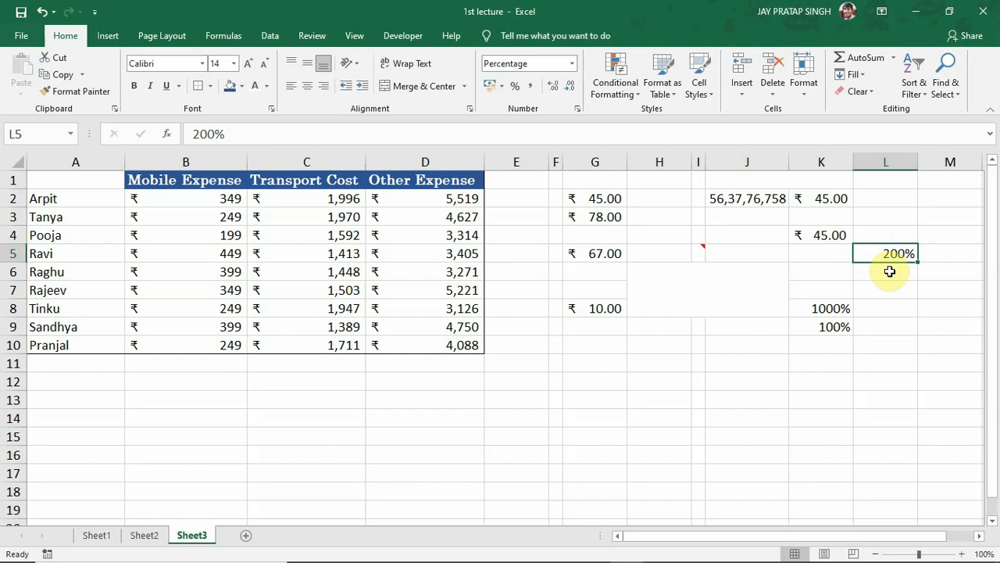
Format the whole of column G as Percentage and clear all of its values
left_click(594, 162)
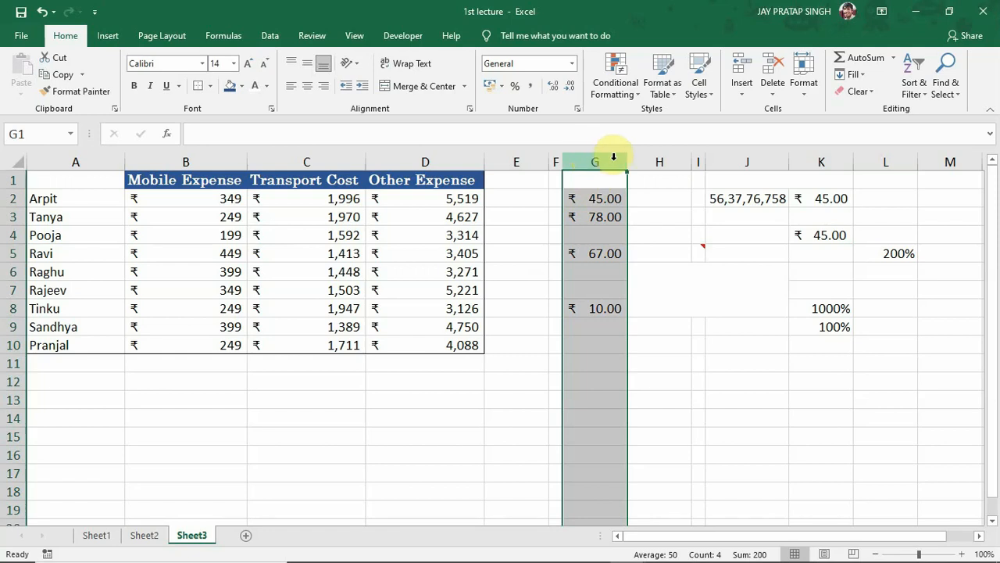
left_click(581, 154)
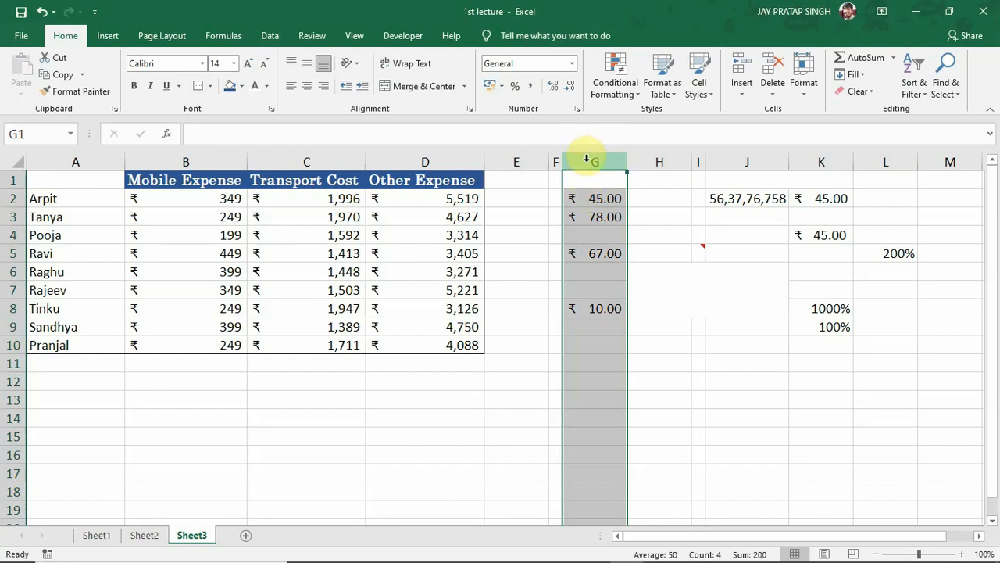
left_click(572, 64)
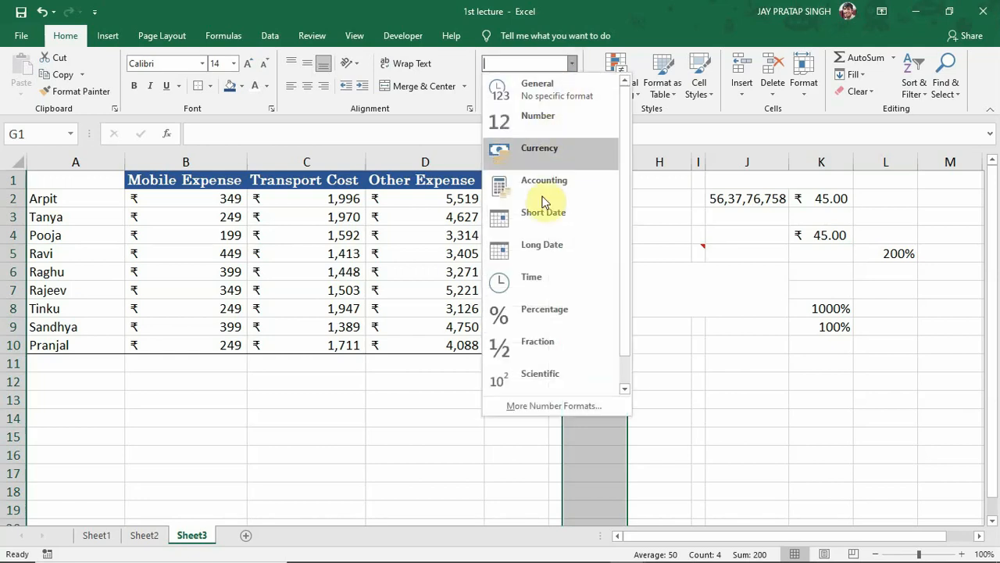
left_click(536, 308)
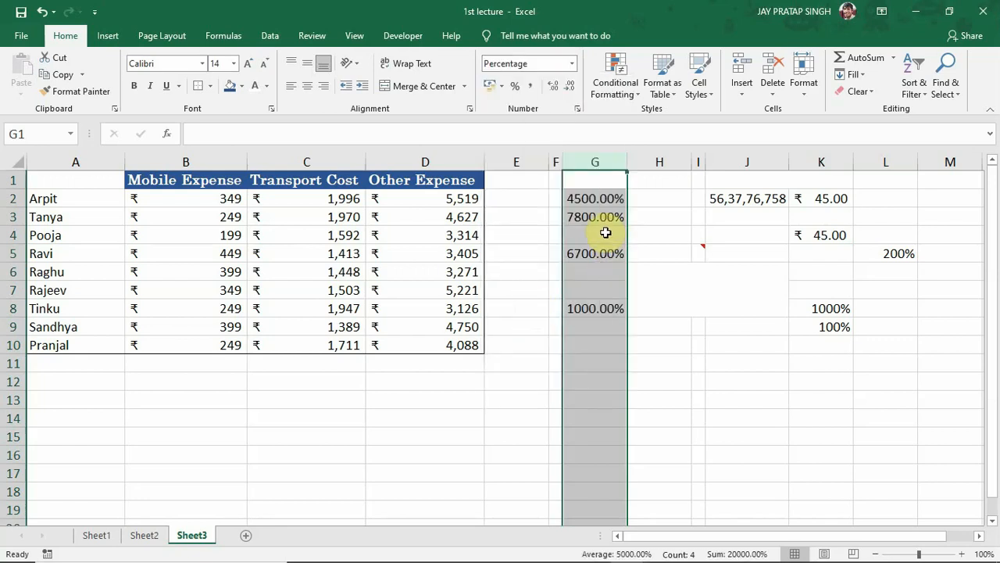
key("Delete")
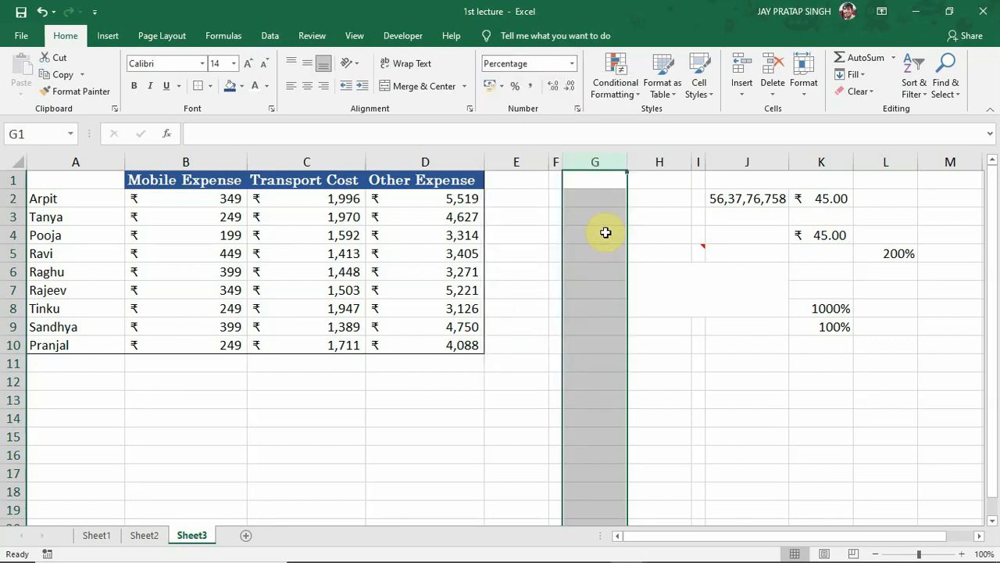
Enter 10% in cell G1 of the Percentage-formatted column and select that cell
left_click(598, 199)
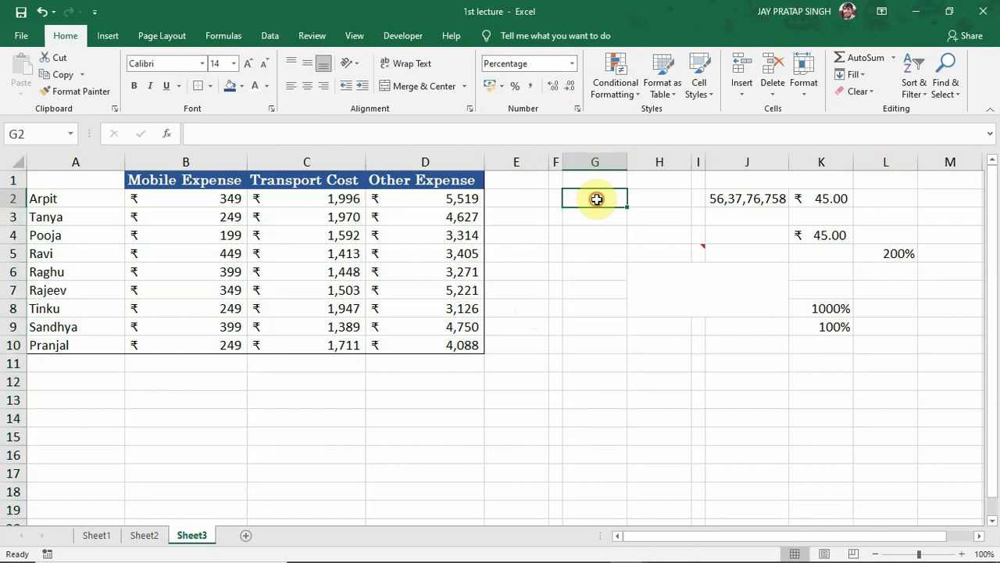
left_click(659, 162)
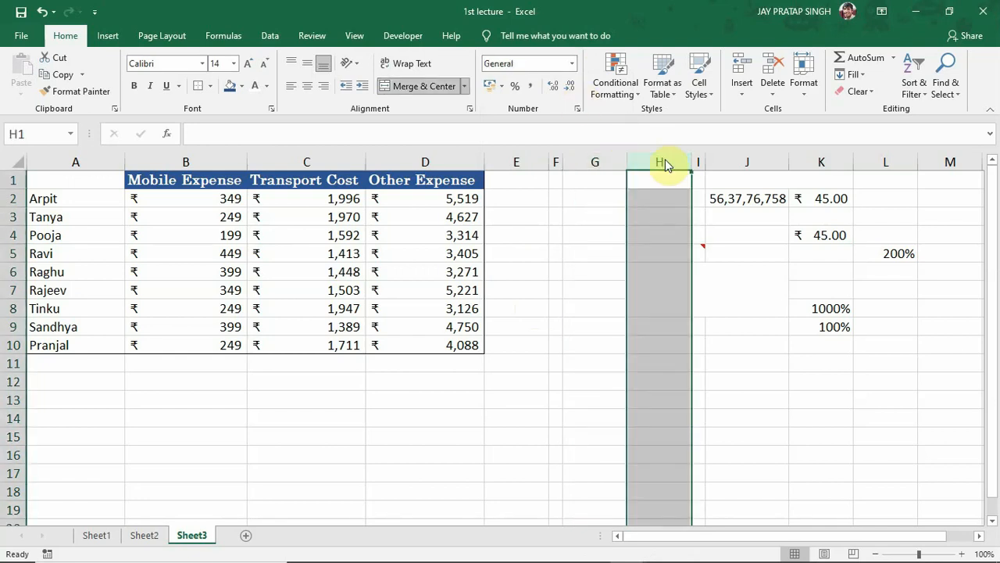
left_click(602, 185)
type("10")
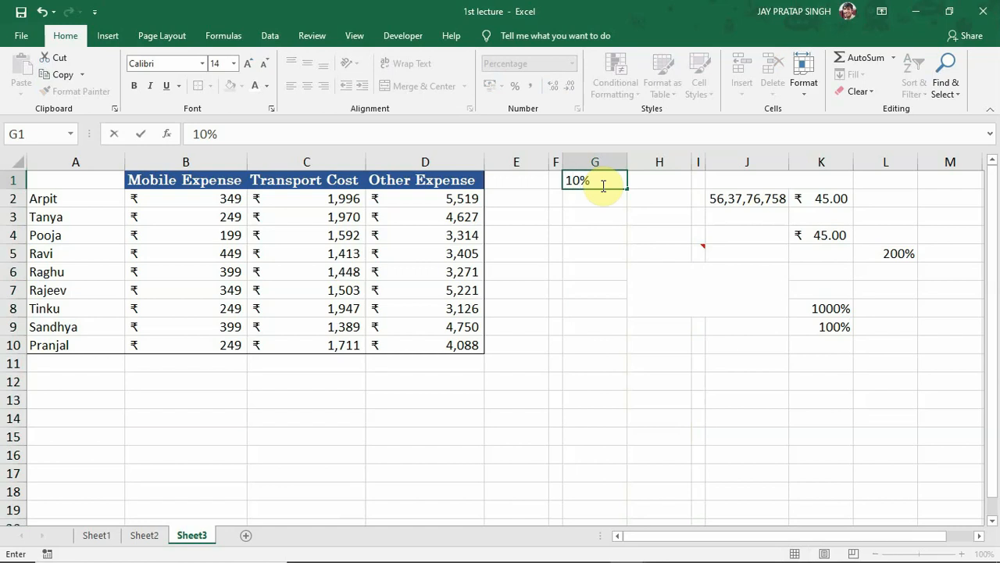
key("Return")
left_click(596, 180)
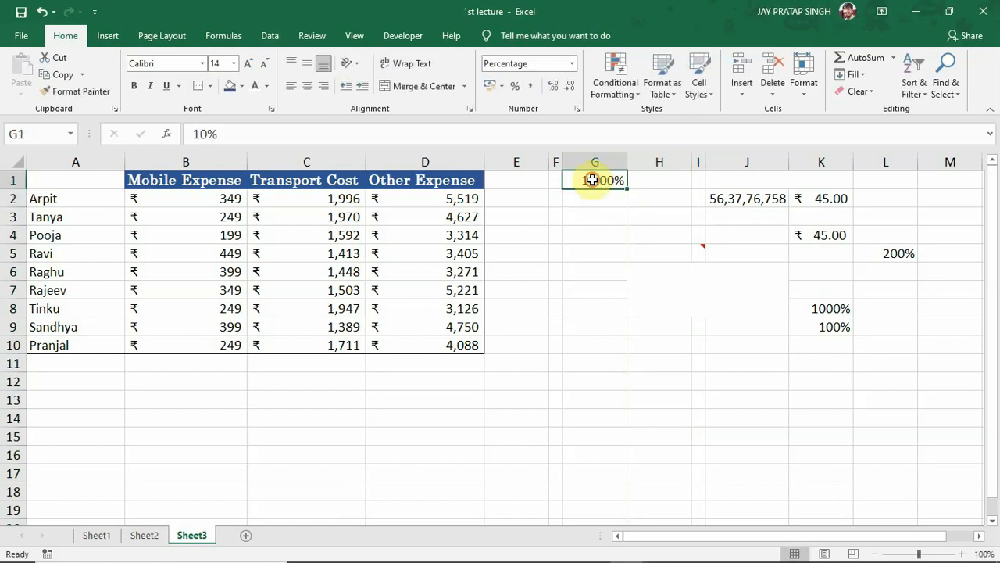
Enter 10 in the General-formatted cell H1, apply the Percentage format to it, and compare it with G1
double_click(664, 185)
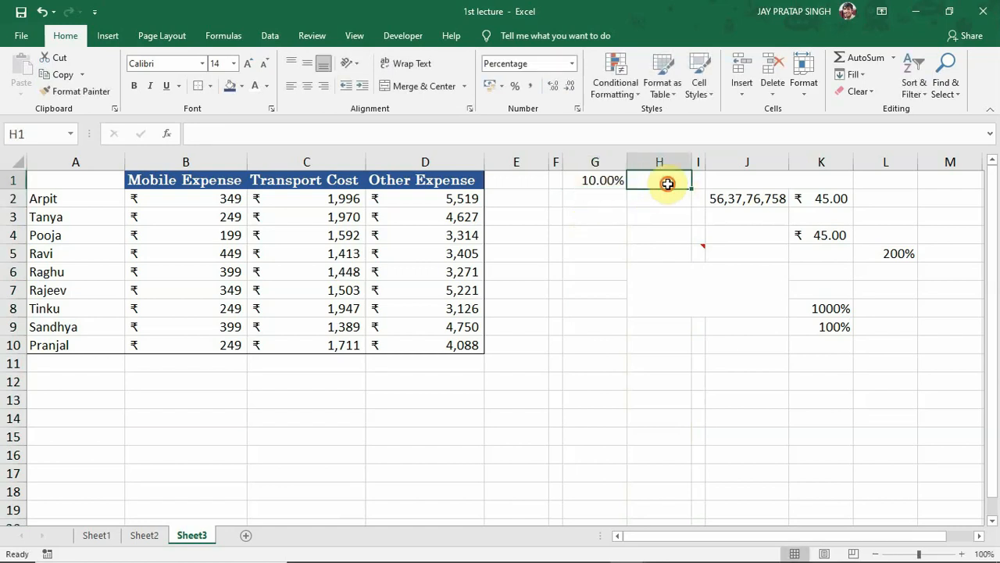
type("10")
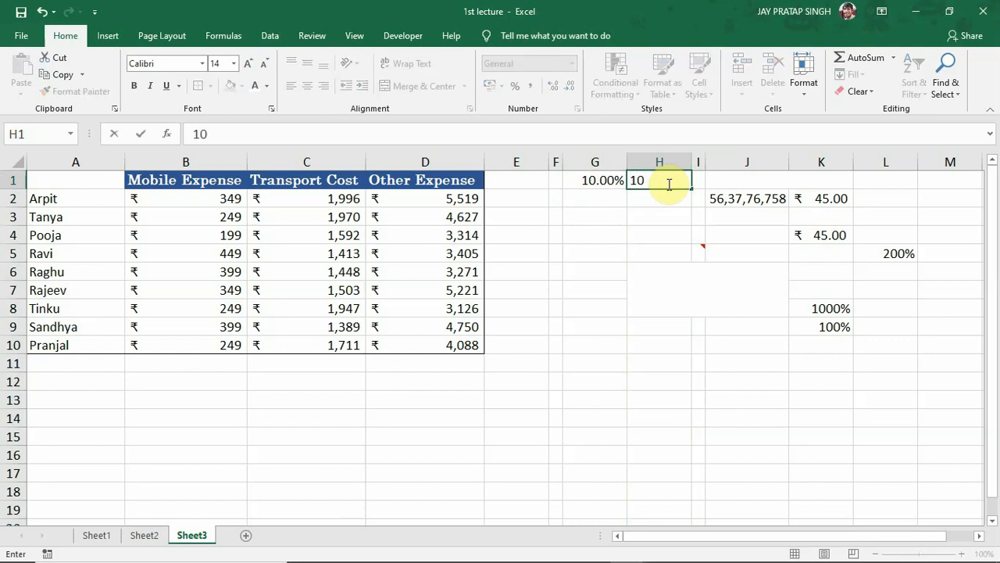
key("Return")
left_click(659, 180)
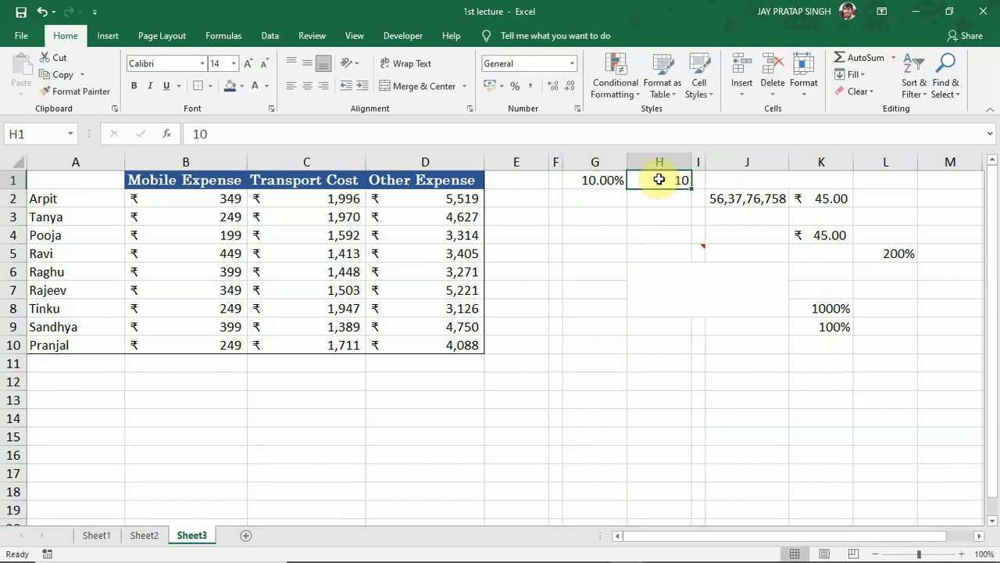
left_click(515, 87)
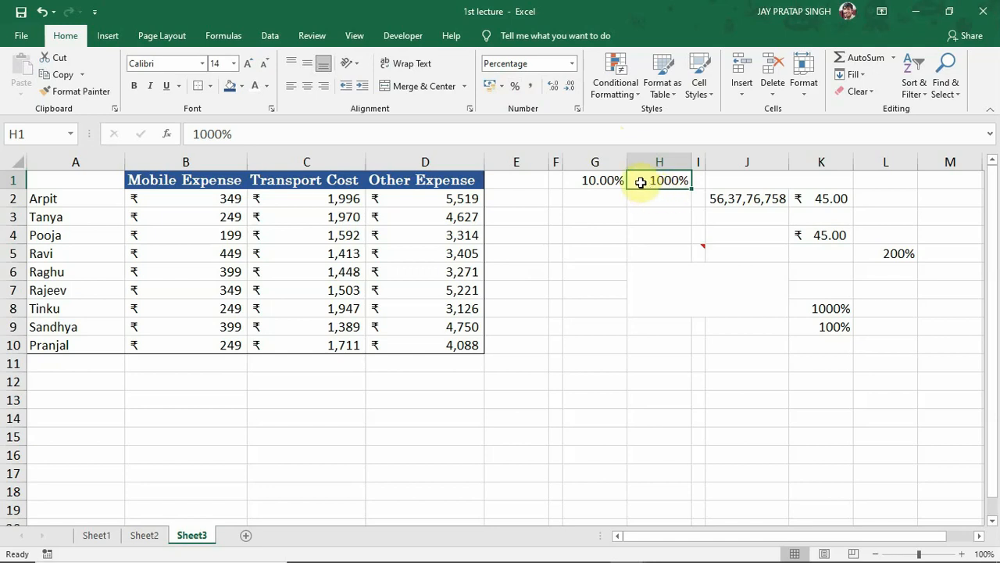
left_click(582, 181)
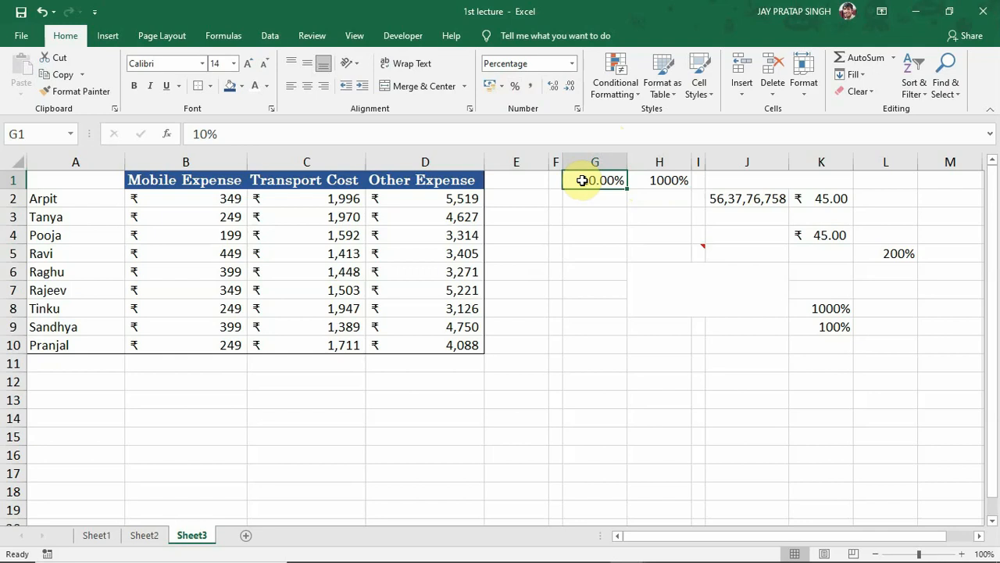
Enter 1% in cell G3 of the Percentage-formatted column
left_click(586, 219)
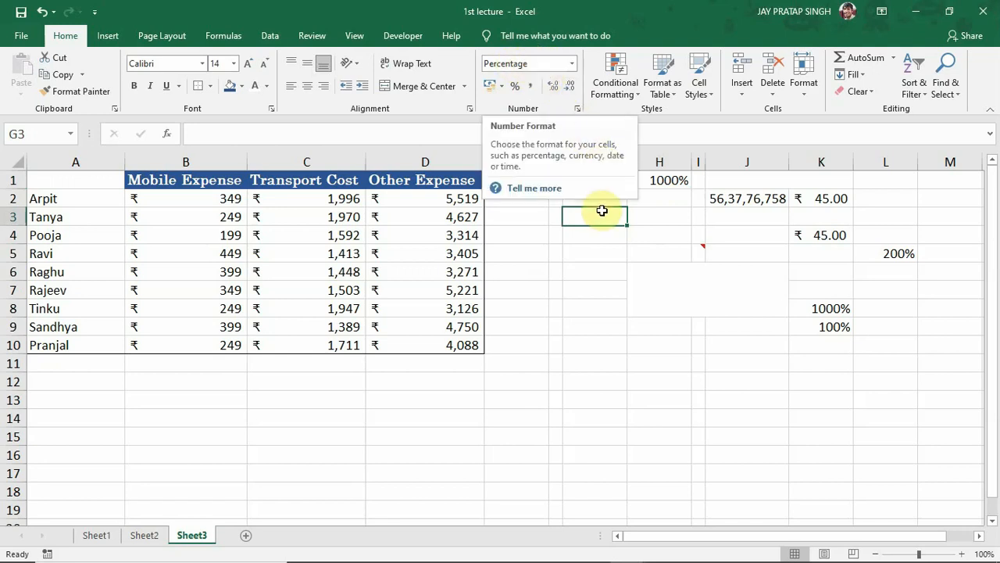
type("1%")
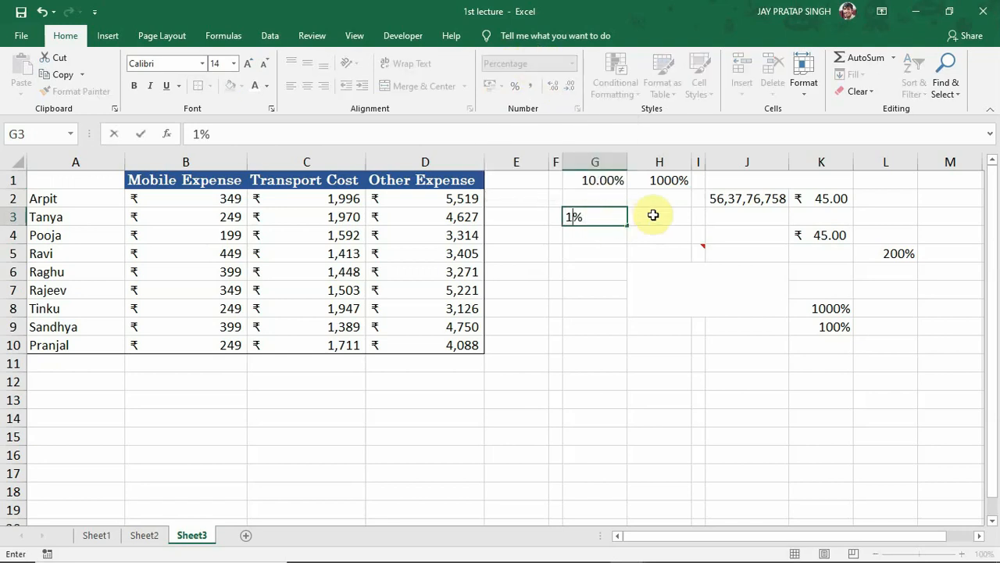
key("Return")
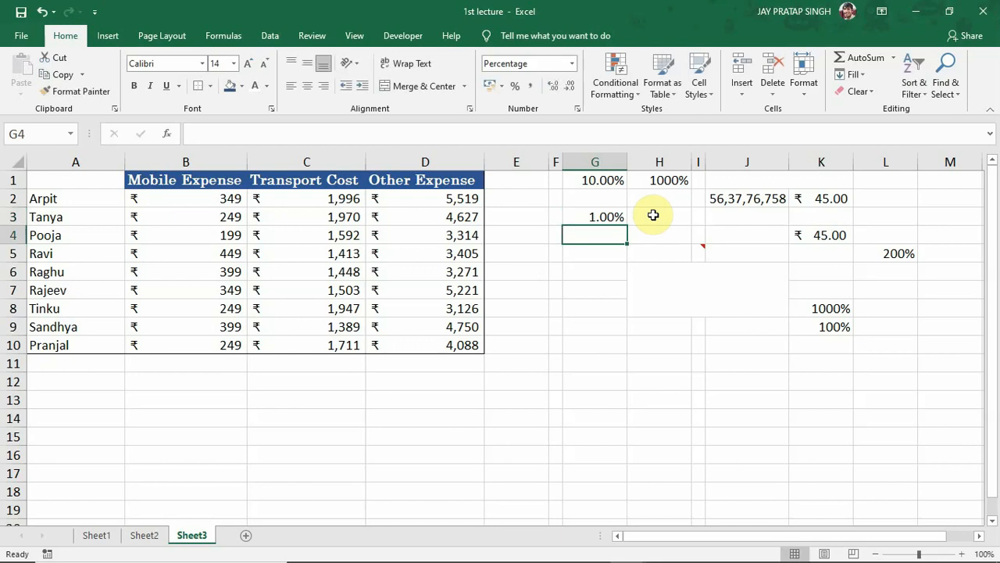
Enter 1 in the General-formatted cell H3 and apply the Percentage format to it
left_click(648, 220)
type("1")
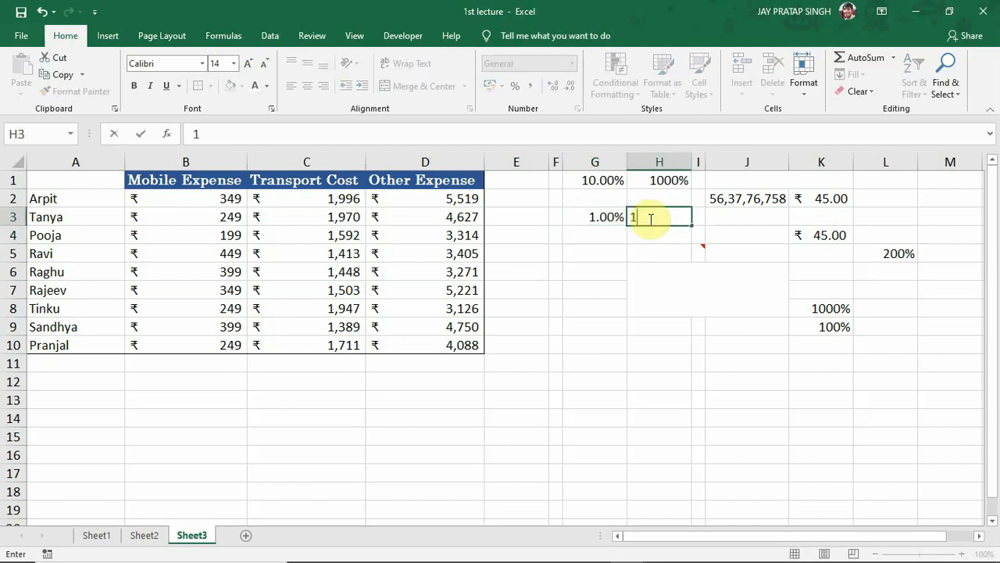
key("ctrl+Return")
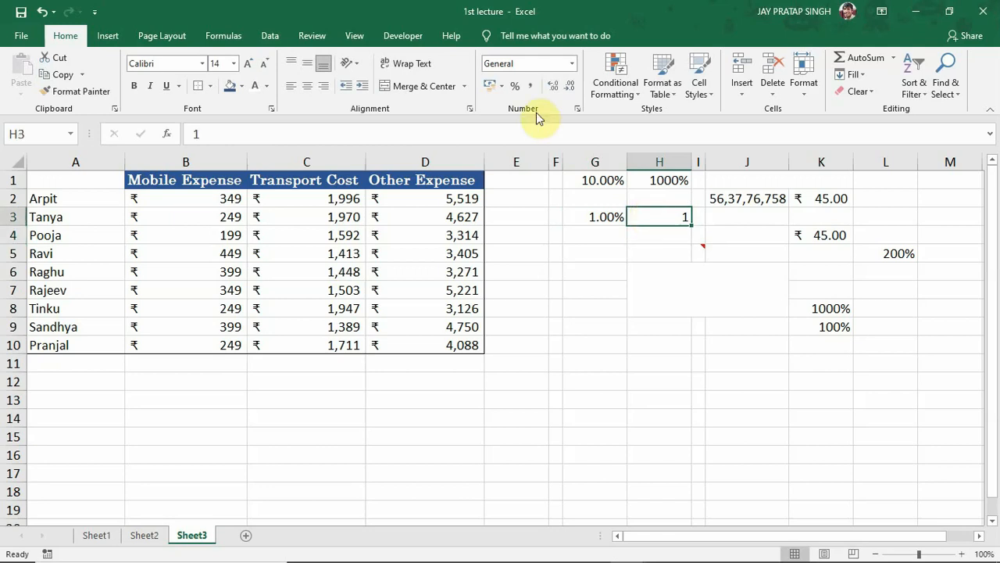
left_click(515, 86)
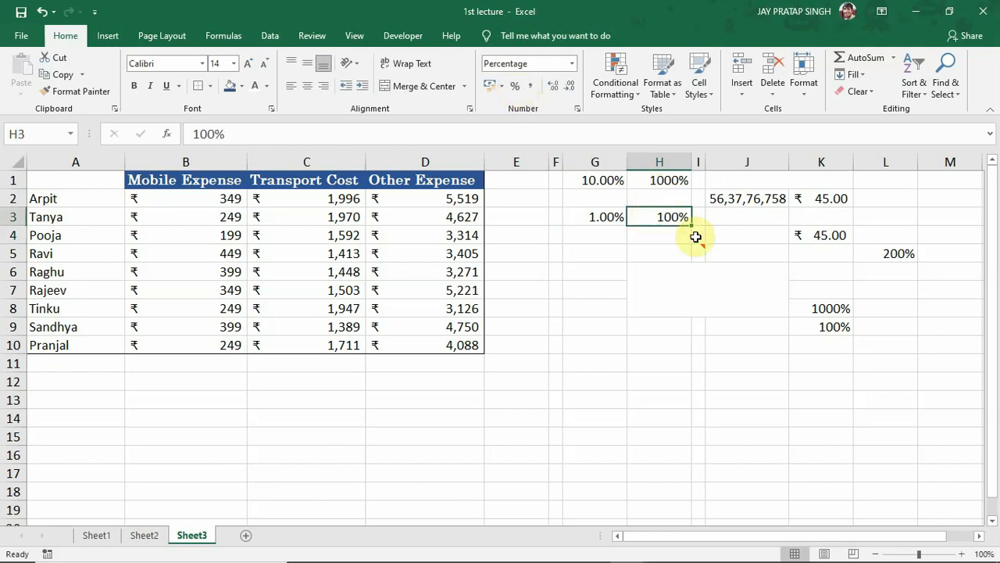